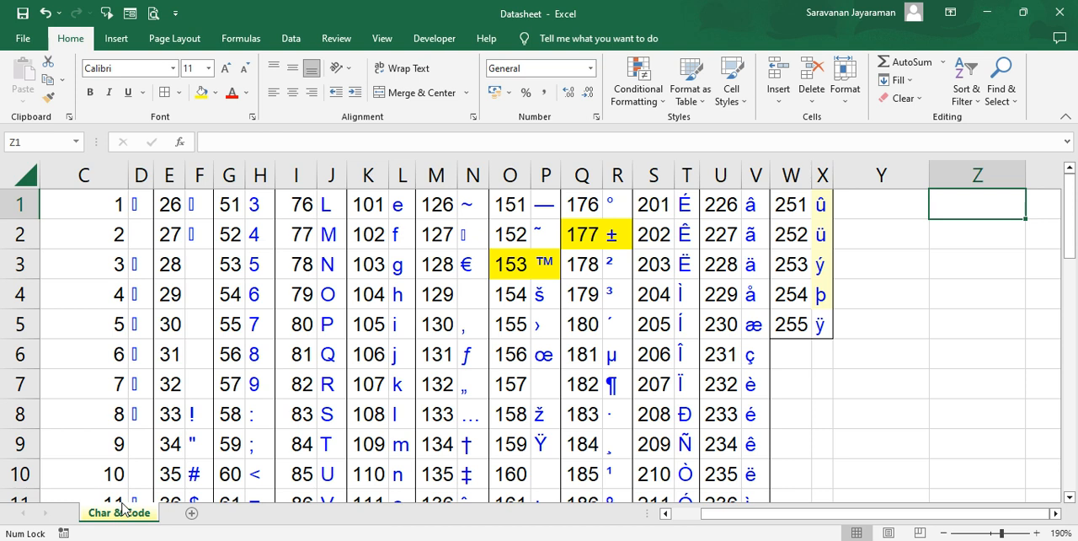
- Examine the character code table, comparing code numbers with their CHAR formulas, including the highlighted entries for 153 and 177
{"action": "left_click", "coordinate": [182, 389]}
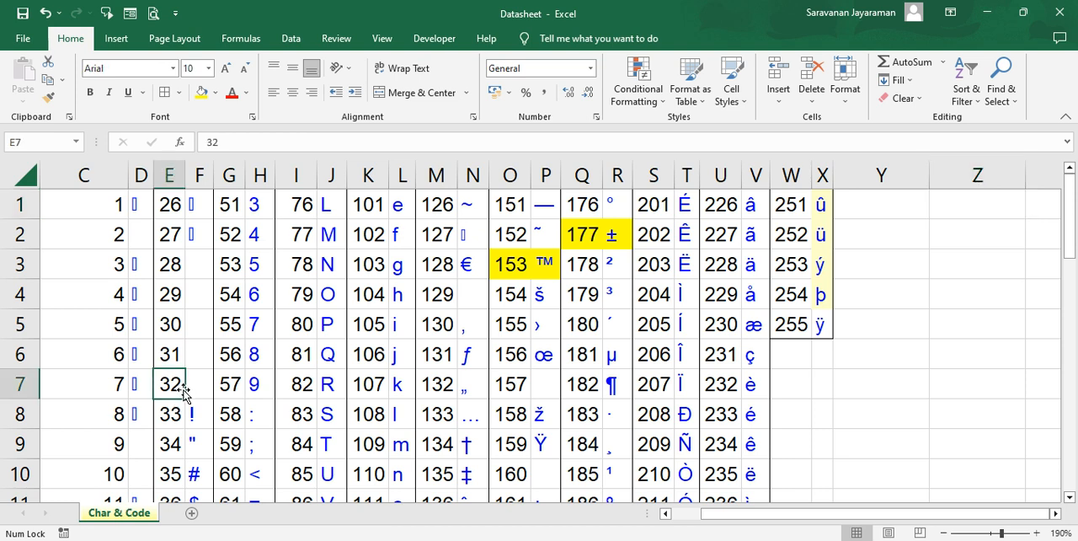
{"action": "left_click", "coordinate": [109, 215]}
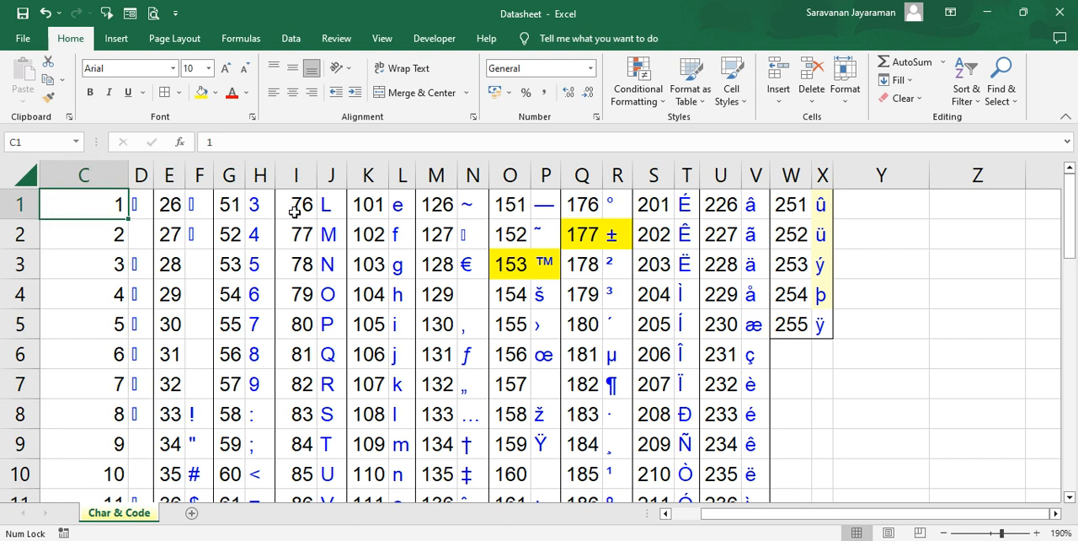
{"action": "key", "text": "Right"}
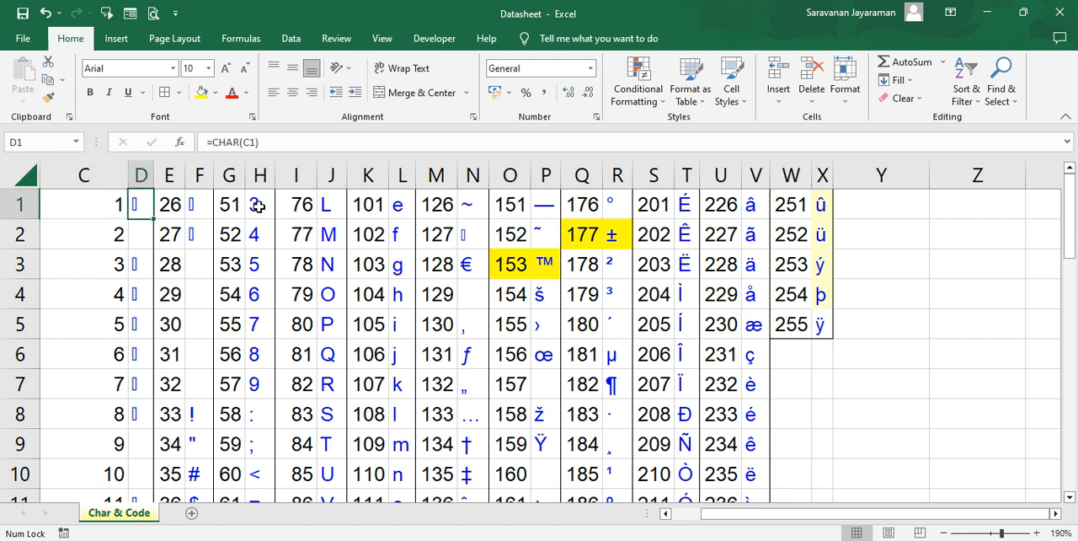
{"action": "key", "text": "Right"}
{"action": "key", "text": "Right"}
{"action": "key", "text": "Right"}
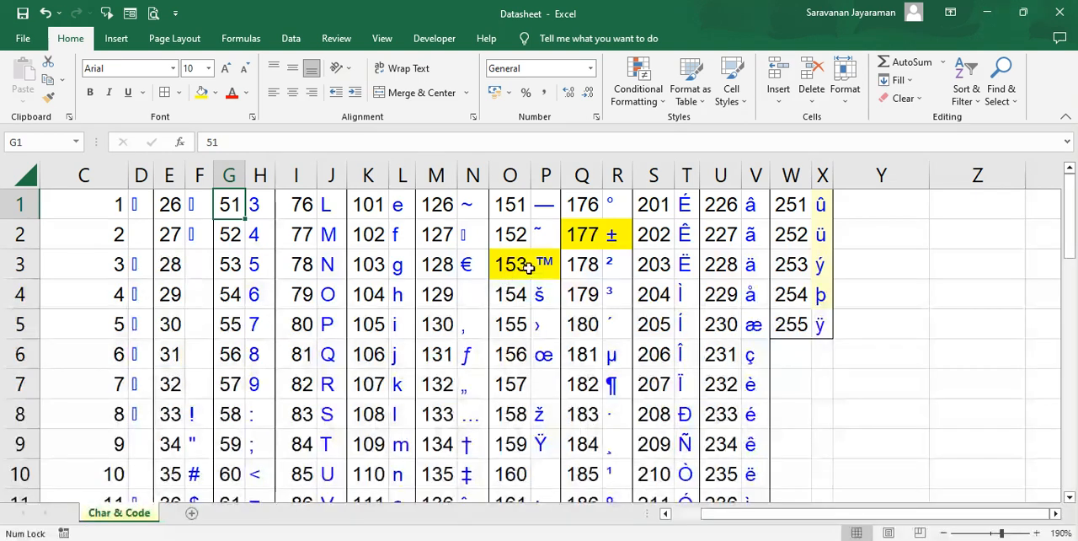
{"action": "left_click", "coordinate": [527, 266]}
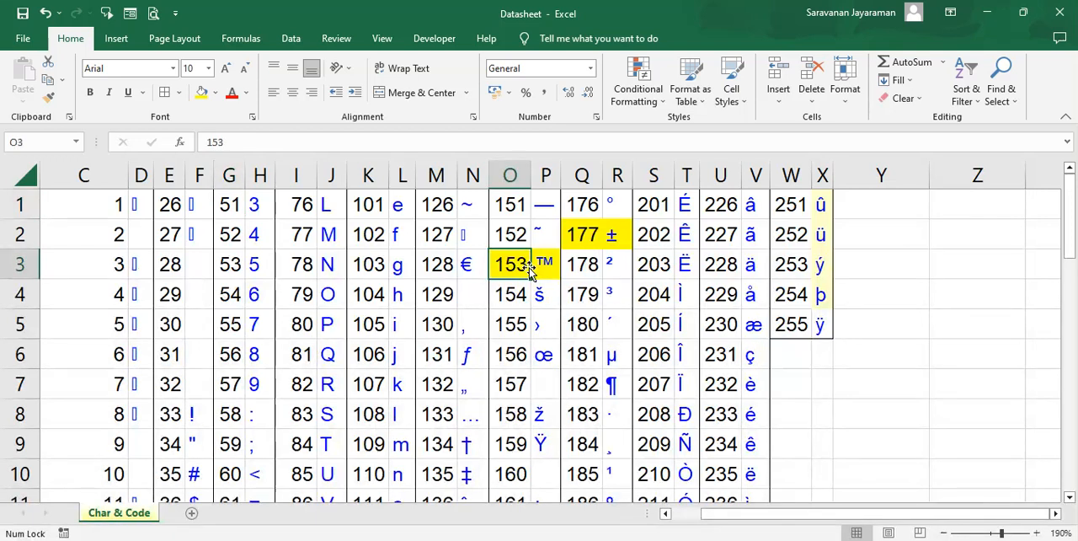
{"action": "left_click", "coordinate": [543, 266]}
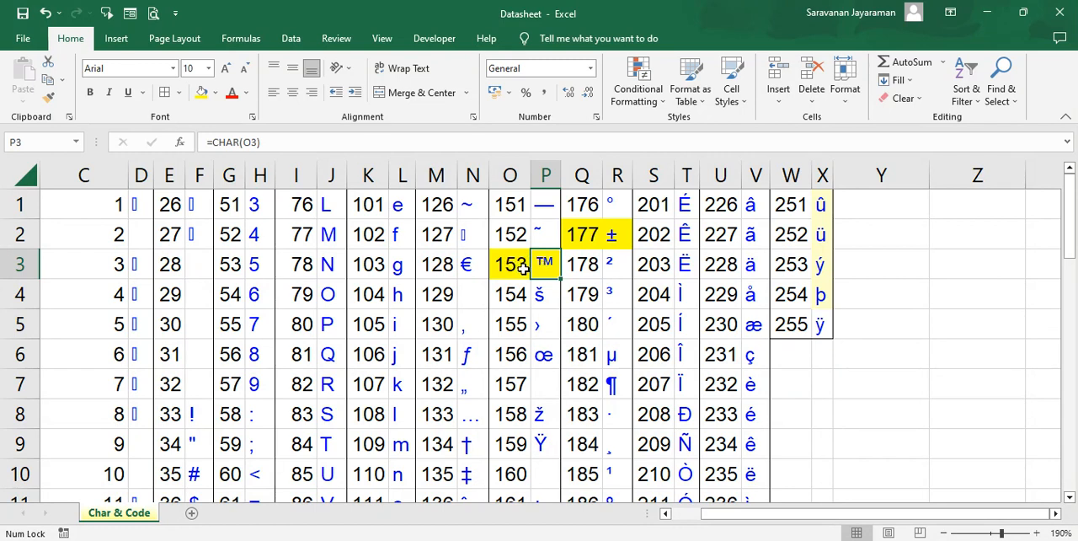
{"action": "left_click", "coordinate": [610, 236]}
{"action": "left_click", "coordinate": [585, 236]}
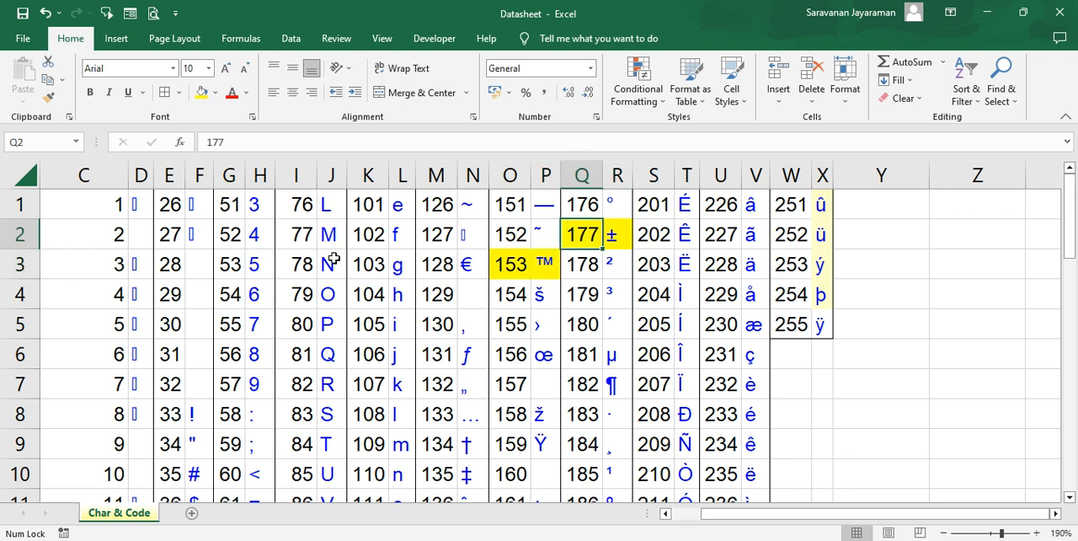
- Examine the codes and CHAR formulas further down columns Q and R, including code 182
{"action": "left_click", "coordinate": [625, 300]}
{"action": "key", "text": "Down"}
{"action": "key", "text": "Down"}
{"action": "key", "text": "Down"}
{"action": "key", "text": "Down"}
{"action": "key", "text": "Down"}
{"action": "key", "text": "Down"}
{"action": "key", "text": "Down"}
{"action": "key", "text": "Down"}
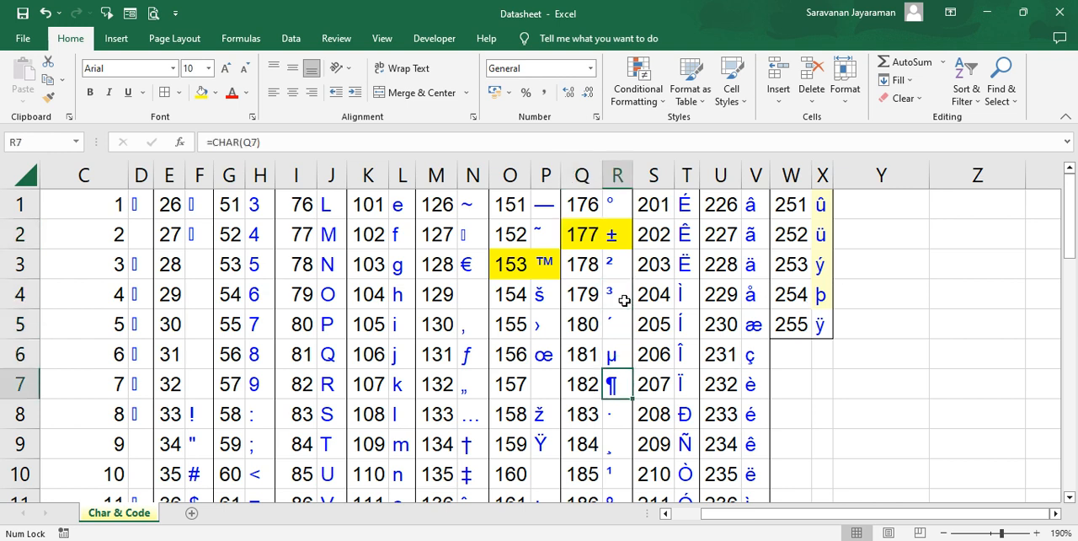
{"action": "key", "text": "Down"}
{"action": "key", "text": "Down"}
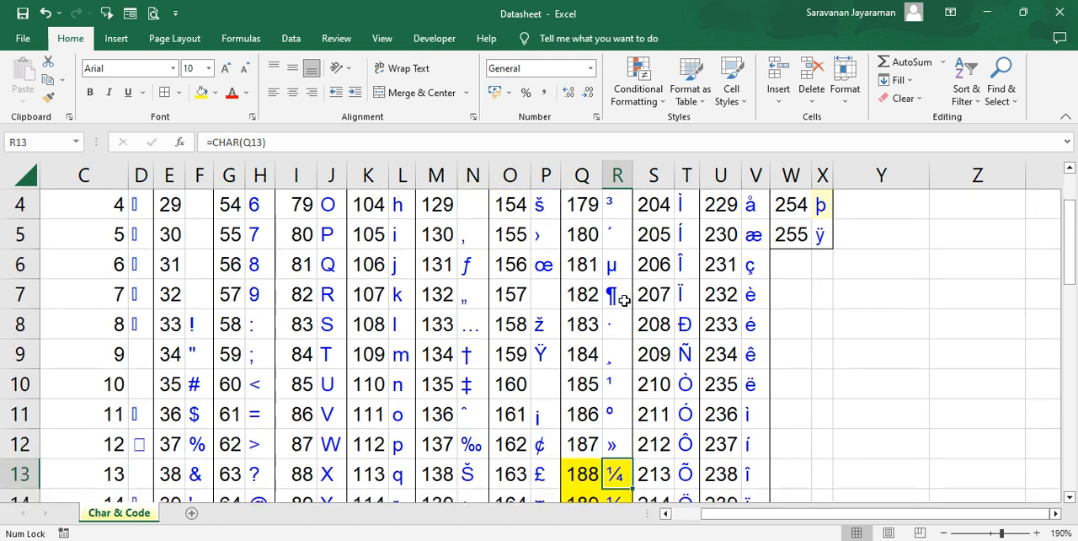
{"action": "left_click", "coordinate": [612, 266]}
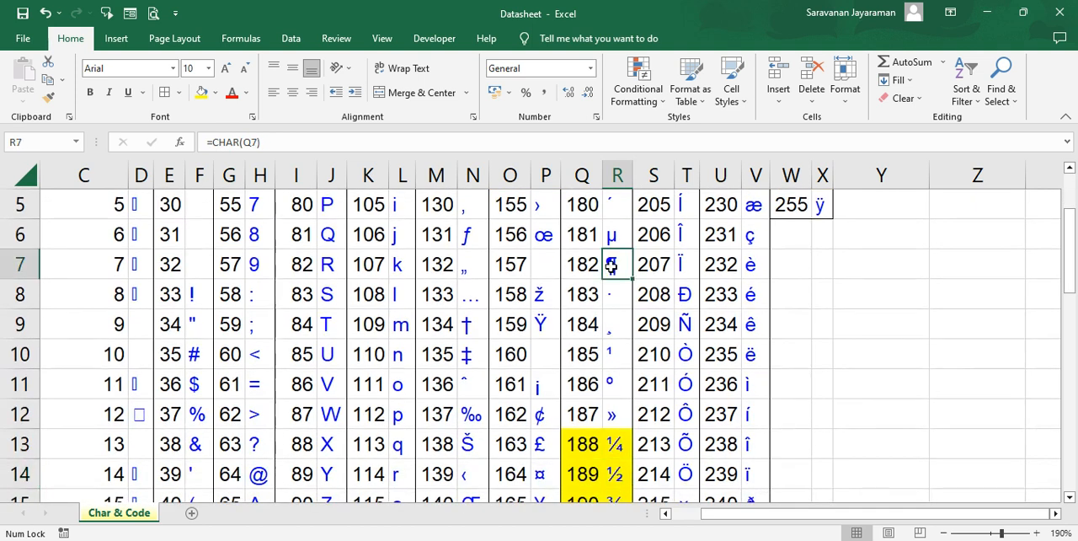
{"action": "left_click", "coordinate": [579, 267]}
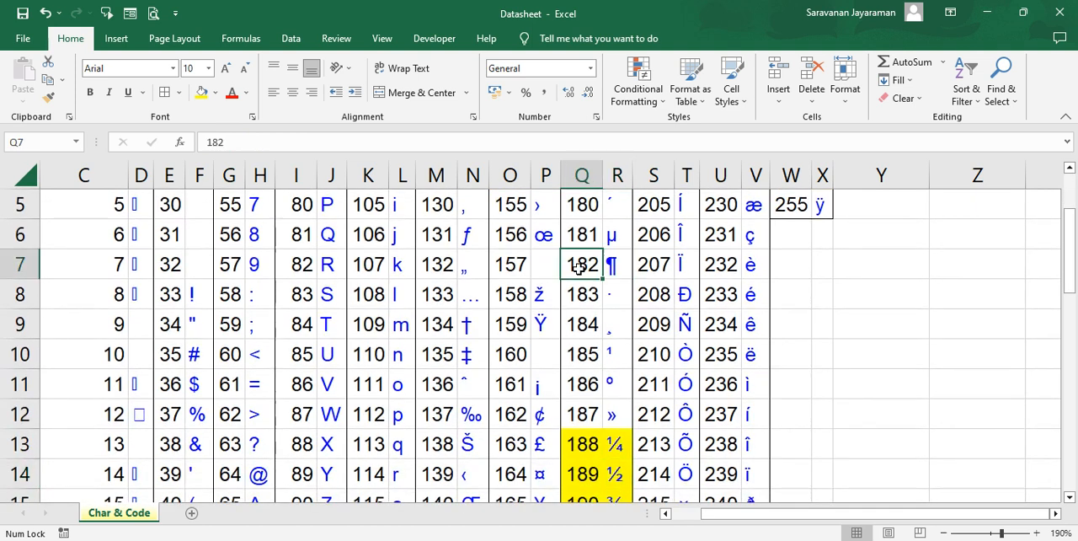
- Examine the highlighted fraction entries in columns Q and R, codes 188 to 190
{"action": "left_click", "coordinate": [609, 442]}
{"action": "key", "text": "Down"}
{"action": "key", "text": "Down"}
{"action": "key", "text": "Down"}
{"action": "key", "text": "Down"}
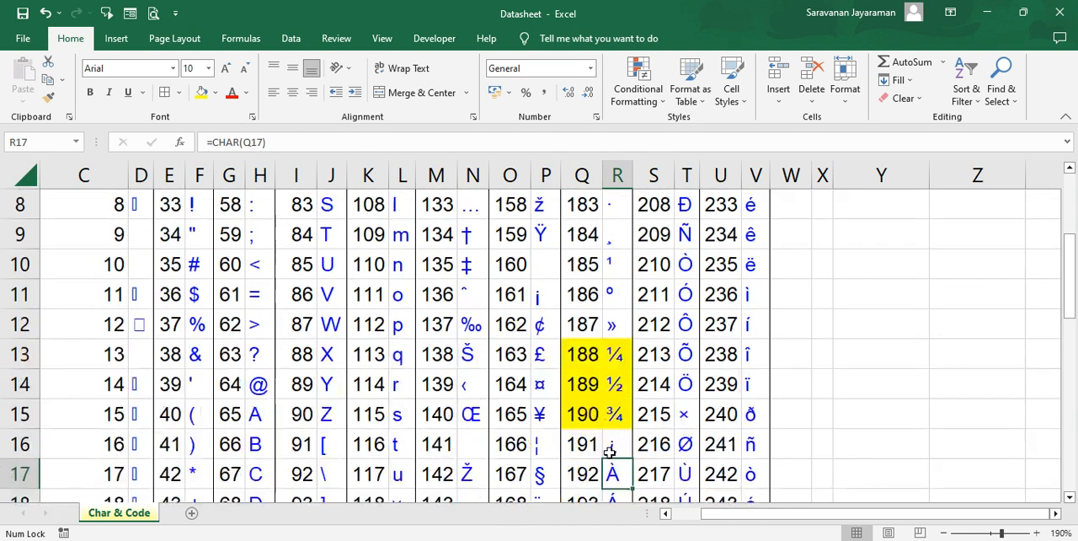
{"action": "key", "text": "Up"}
{"action": "key", "text": "Up"}
{"action": "key", "text": "Up"}
{"action": "key", "text": "Up"}
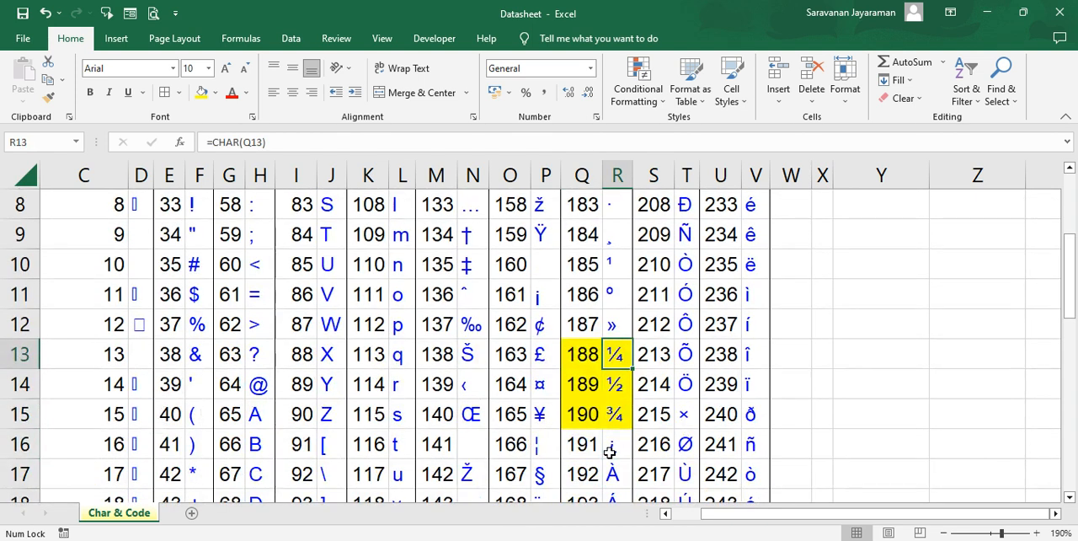
{"action": "key", "text": "Right"}
{"action": "left_click", "coordinate": [614, 384]}
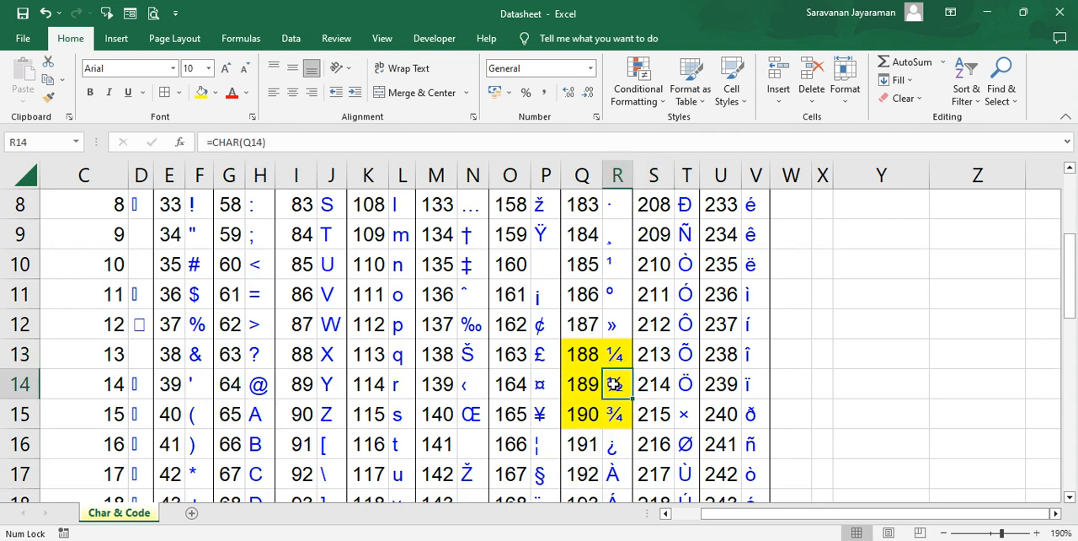
{"action": "key", "text": "Left"}
- Clear the contents of cell C28, beside MyYoutube in the symbol examples below the code table
{"action": "key", "text": "Home"}
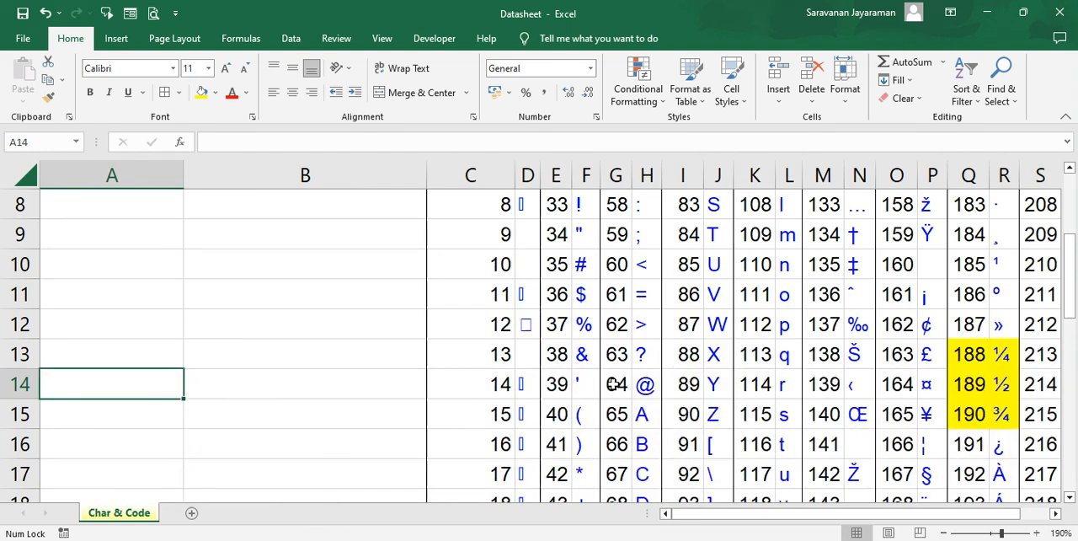
{"action": "key", "text": "Down"}
{"action": "key", "text": "Down"}
{"action": "key", "text": "Down"}
{"action": "key", "text": "Down"}
{"action": "key", "text": "Down"}
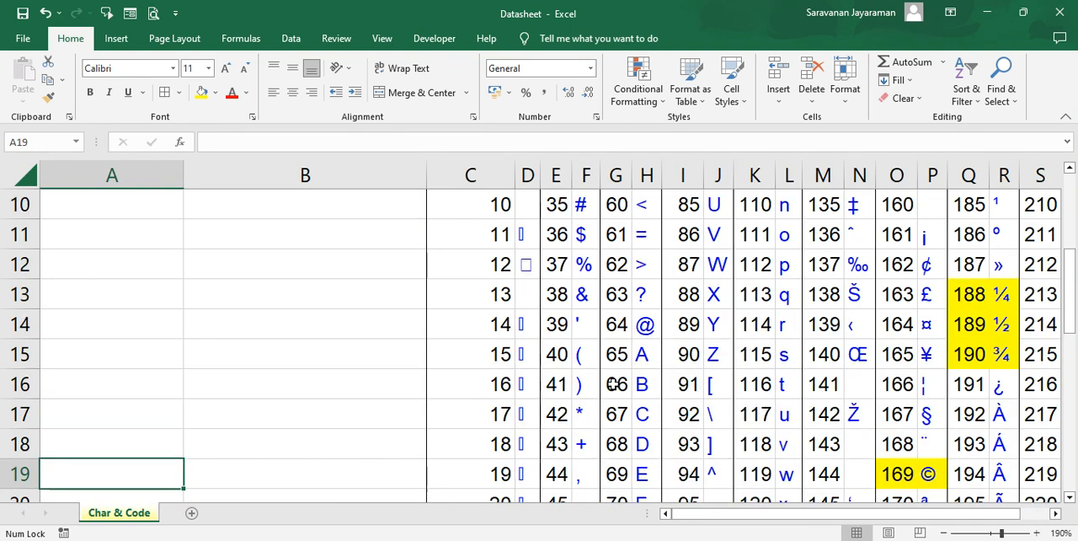
{"action": "key", "text": "Down"}
{"action": "key", "text": "Down"}
{"action": "key", "text": "Down"}
{"action": "key", "text": "Down"}
{"action": "key", "text": "Down"}
{"action": "key", "text": "Down"}
{"action": "key", "text": "Down"}
{"action": "key", "text": "Down"}
{"action": "key", "text": "Down"}
{"action": "key", "text": "Down"}
{"action": "key", "text": "Down"}
{"action": "key", "text": "Down"}
{"action": "key", "text": "Down"}
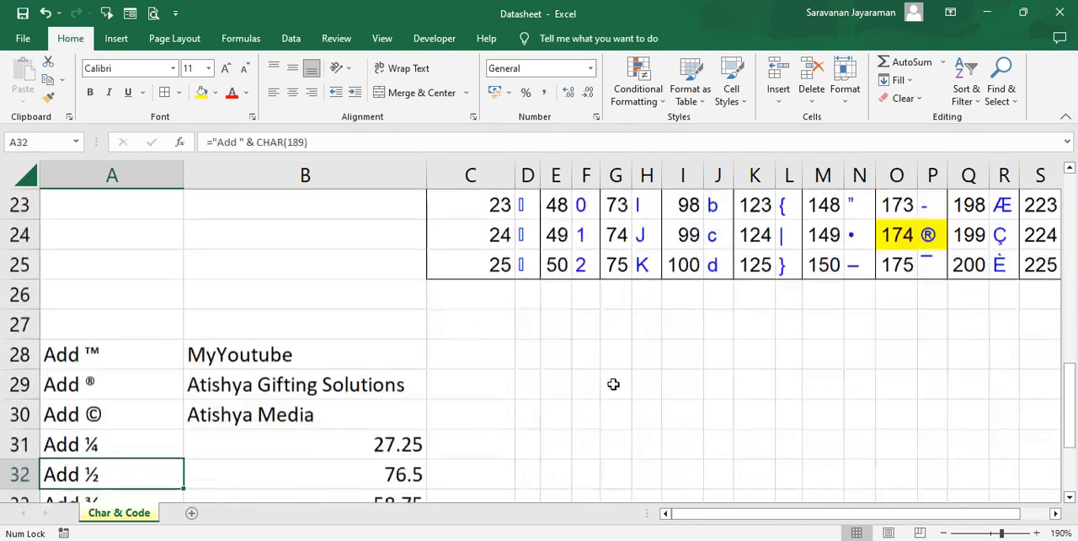
{"action": "key", "text": "Down"}
{"action": "key", "text": "Down"}
{"action": "key", "text": "Down"}
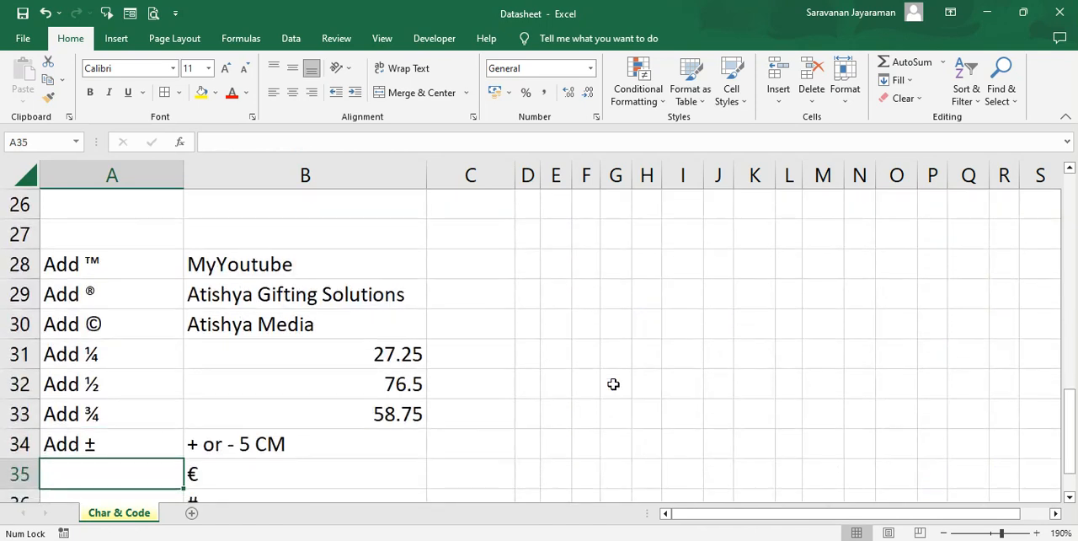
{"action": "left_click", "coordinate": [263, 268]}
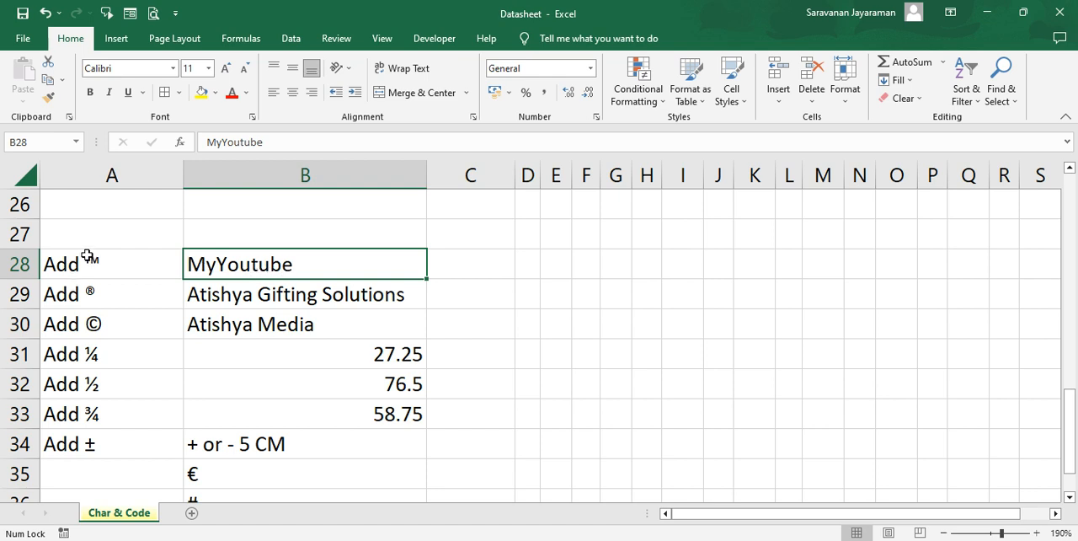
{"action": "key", "text": "Right"}
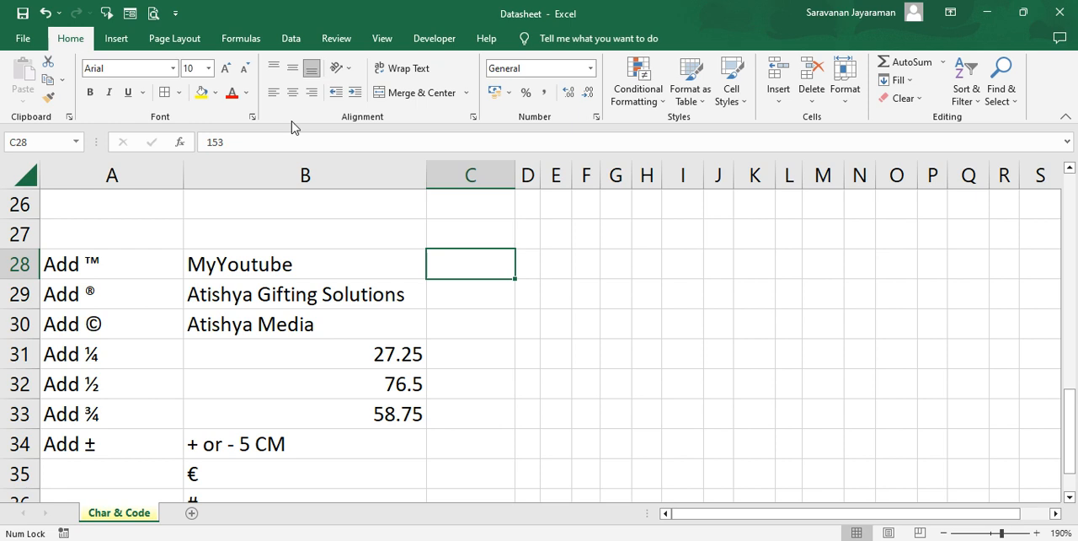
{"action": "key", "text": "Delete"}
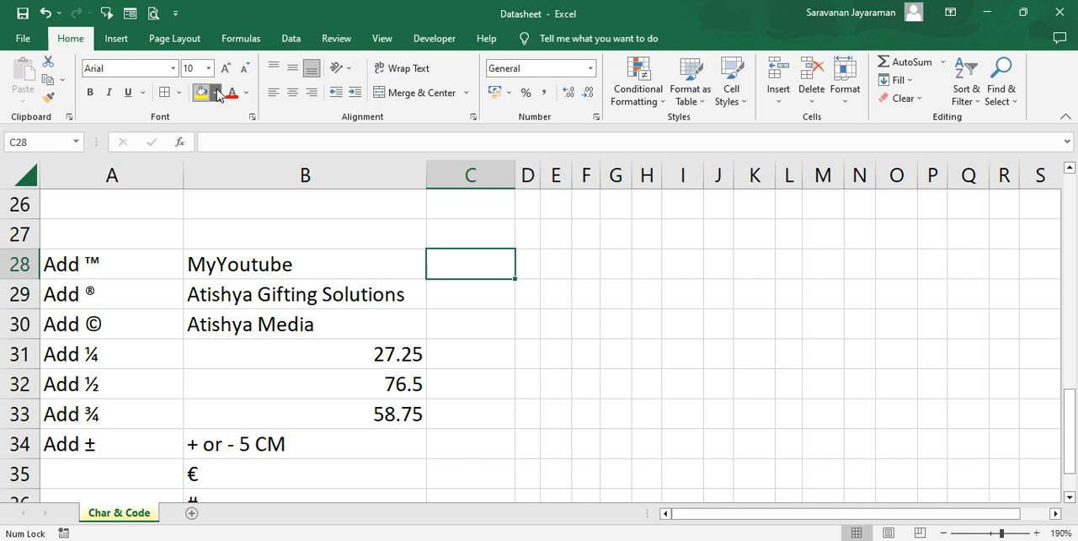
- Enter the formula =B28&CHAR(153) in cell C28 to append the trademark symbol to MyYoutube
{"action": "type", "text": "="}
{"action": "left_click", "coordinate": [250, 267]}
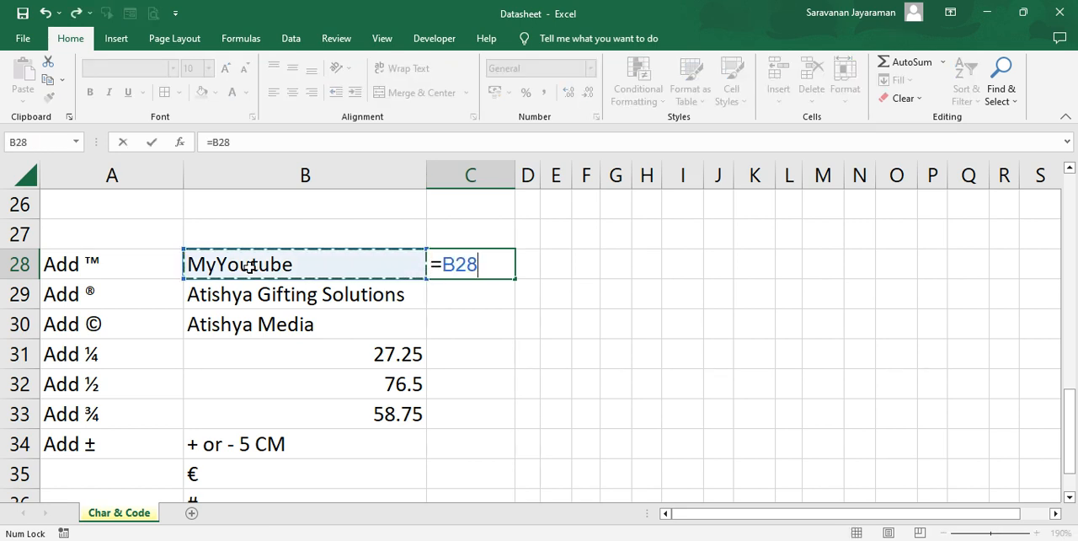
{"action": "type", "text": "&"}
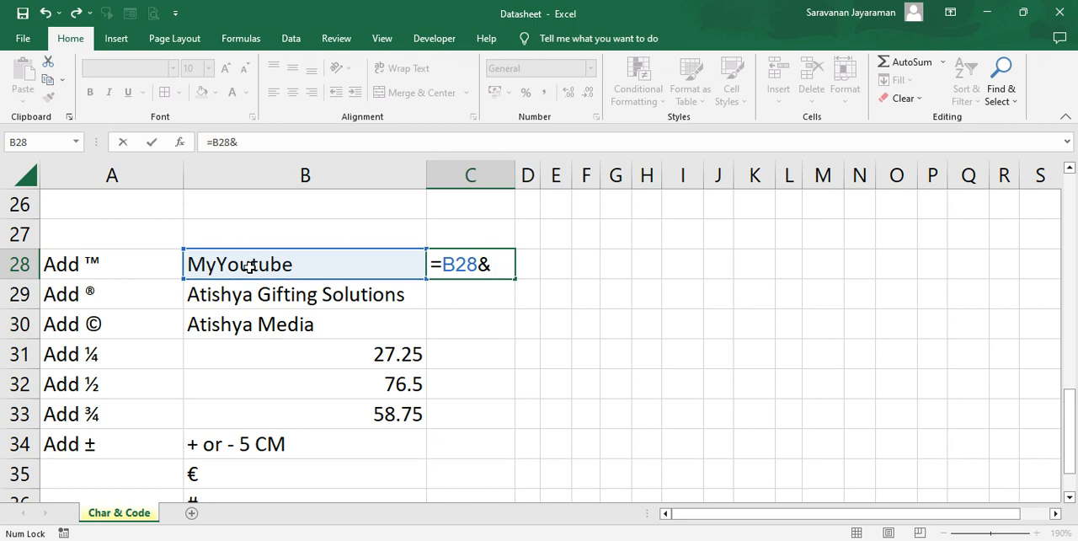
{"action": "type", "text": "cha"}
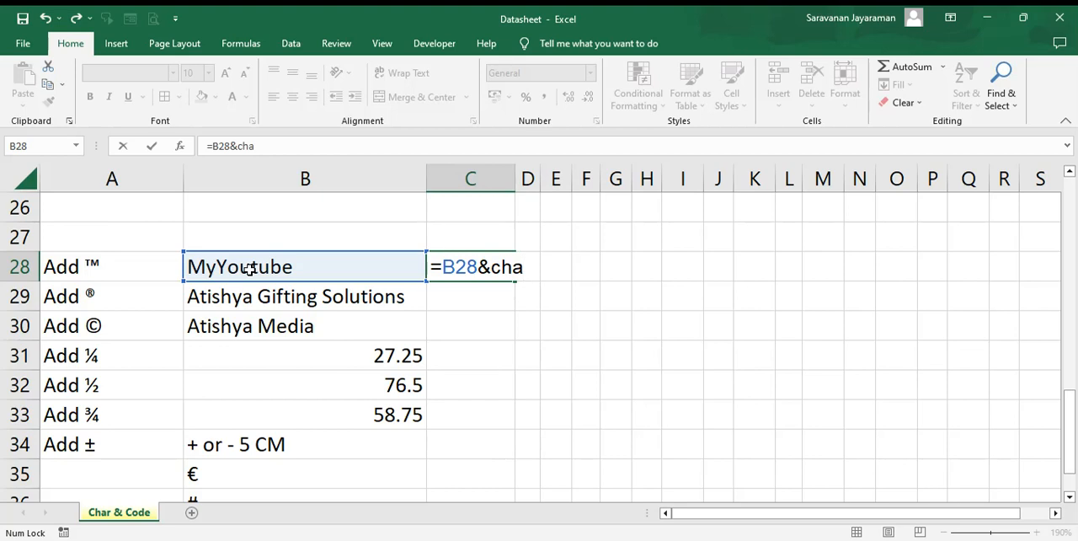
{"action": "key", "text": "Tab"}
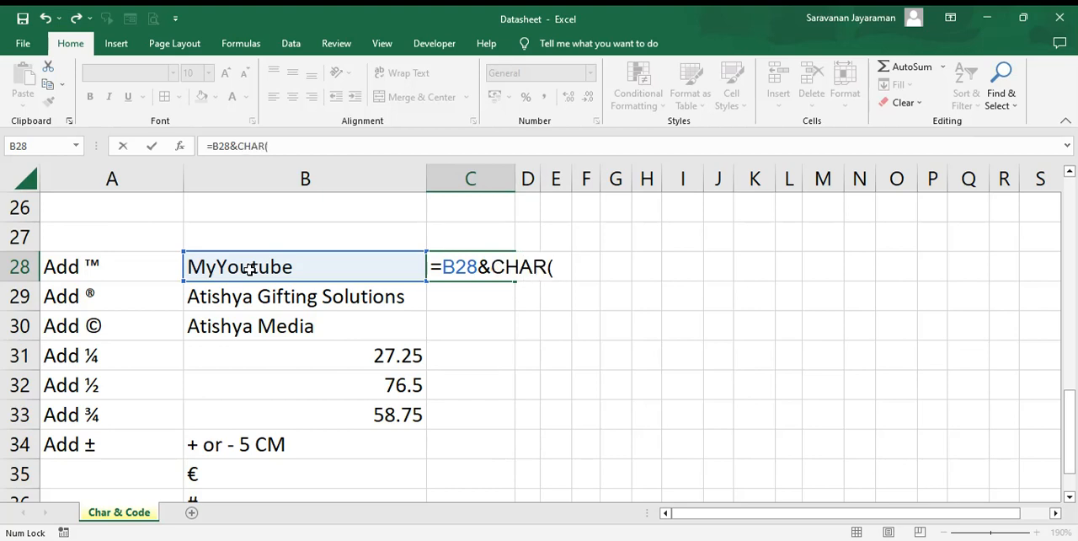
{"action": "type", "text": "153)"}
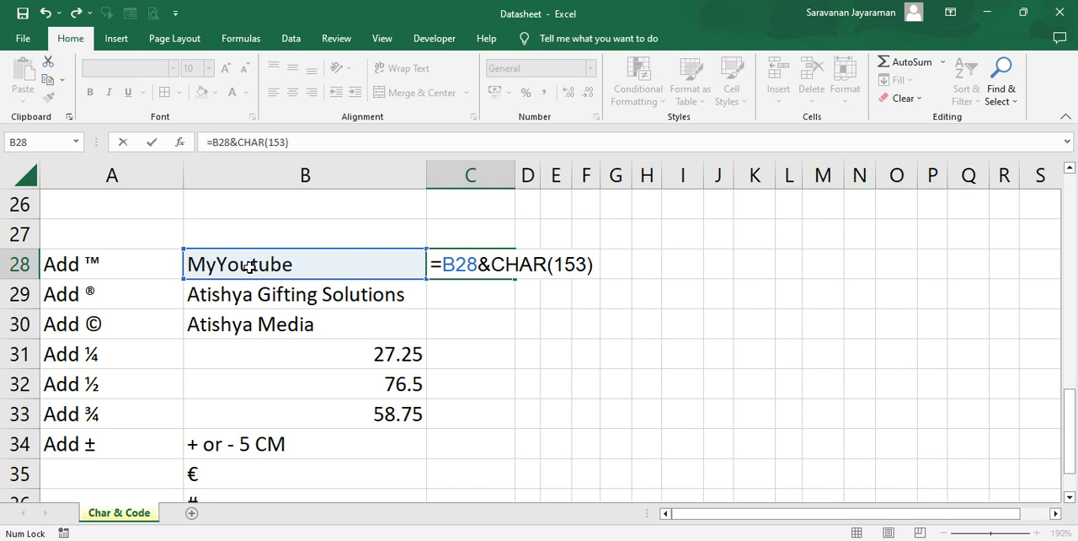
{"action": "key", "text": "Return"}
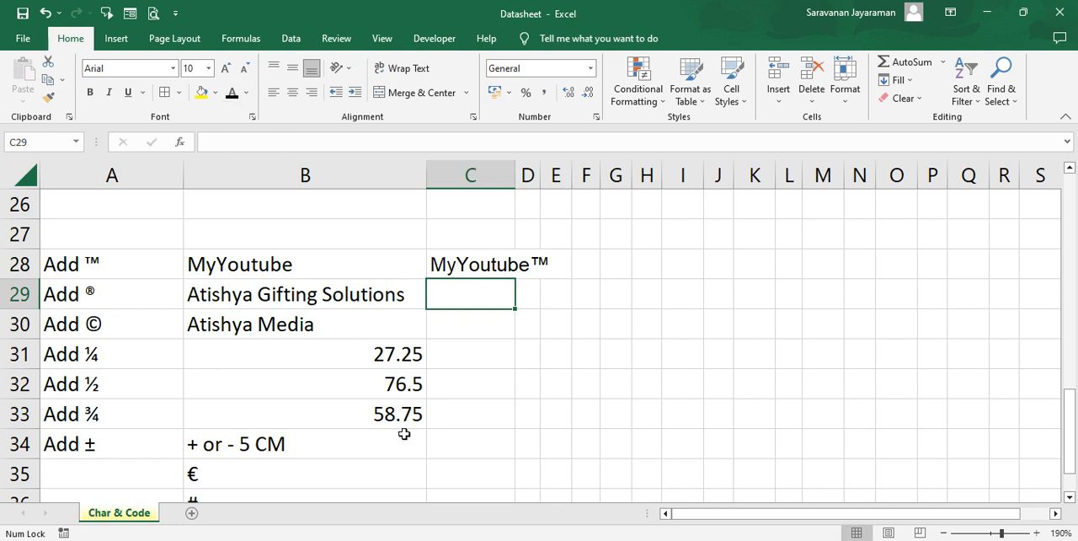
- Enter the formula =B29&CHAR(174) in cell C29 to append the registered symbol to Atishya Gifting Solutions
{"action": "type", "text": "="}
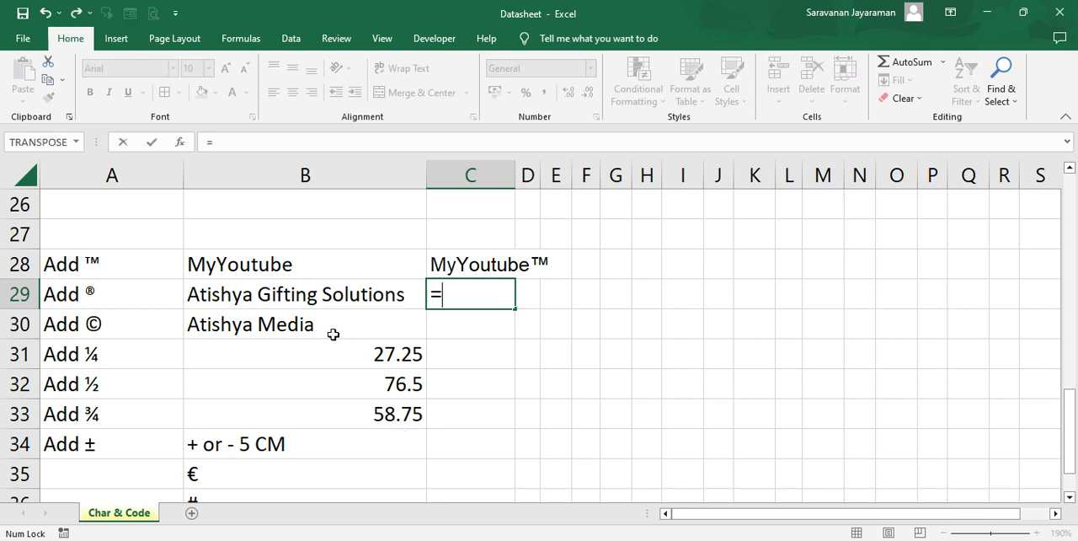
{"action": "left_click", "coordinate": [311, 293]}
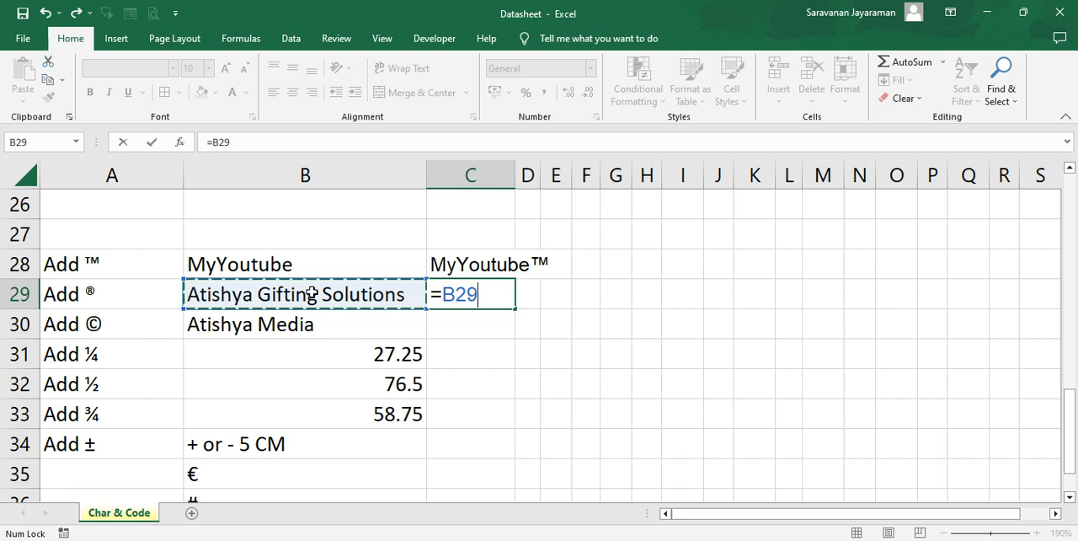
{"action": "type", "text": "&"}
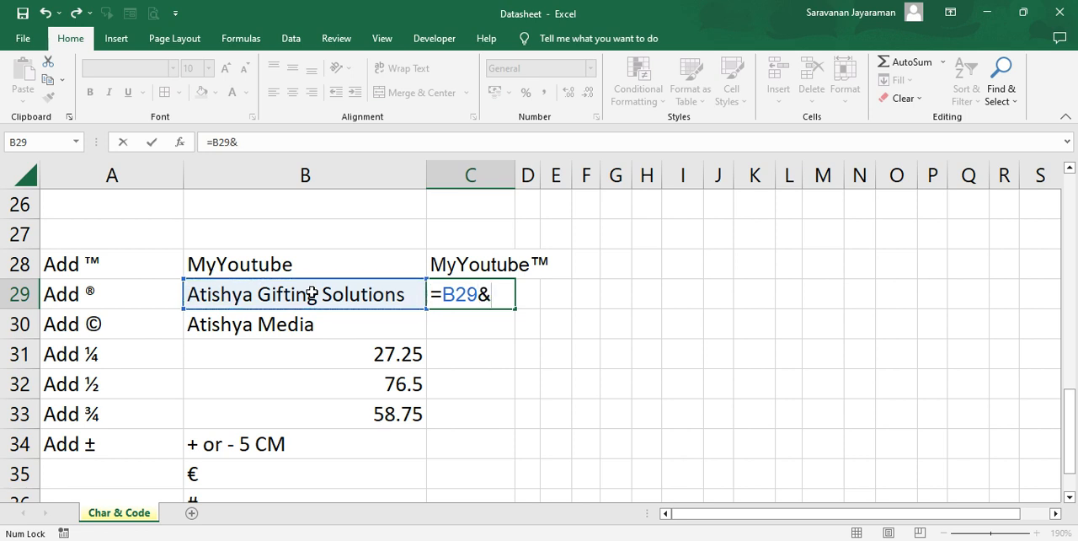
{"action": "left_click", "coordinate": [86, 291]}
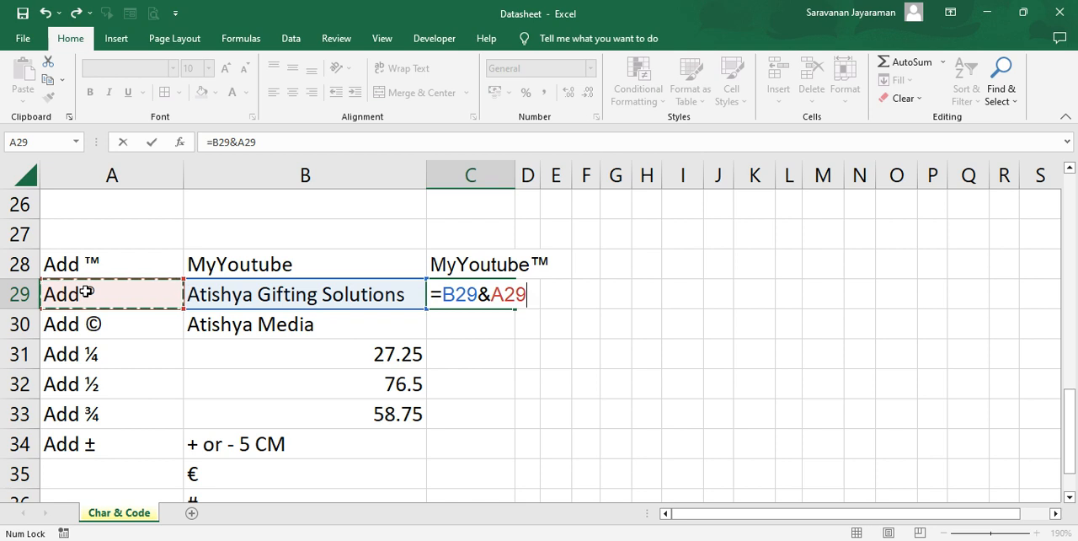
{"action": "key", "text": "BackSpace"}
{"action": "key", "text": "BackSpace"}
{"action": "key", "text": "BackSpace"}
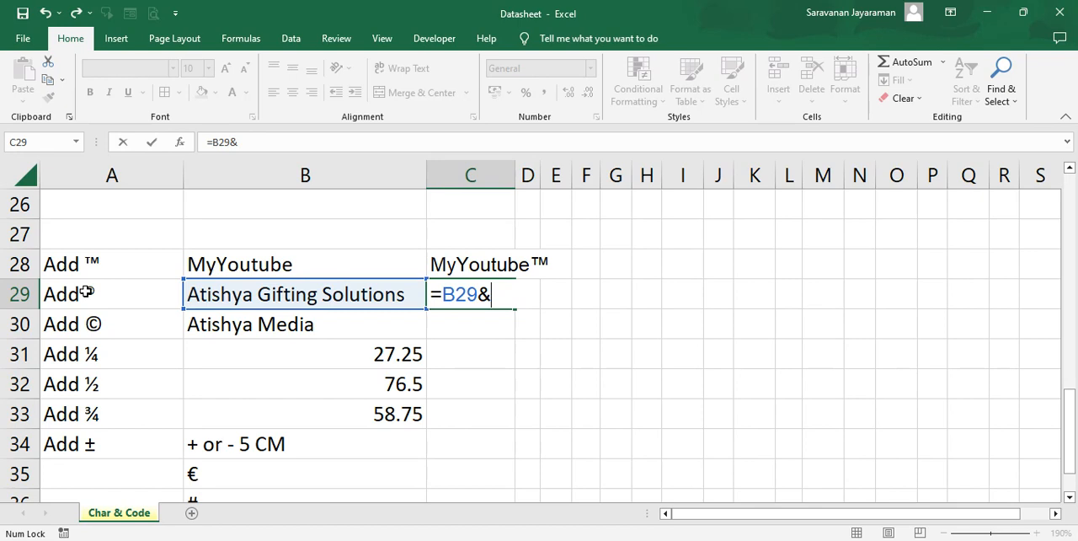
{"action": "type", "text": "cha"}
{"action": "key", "text": "Tab"}
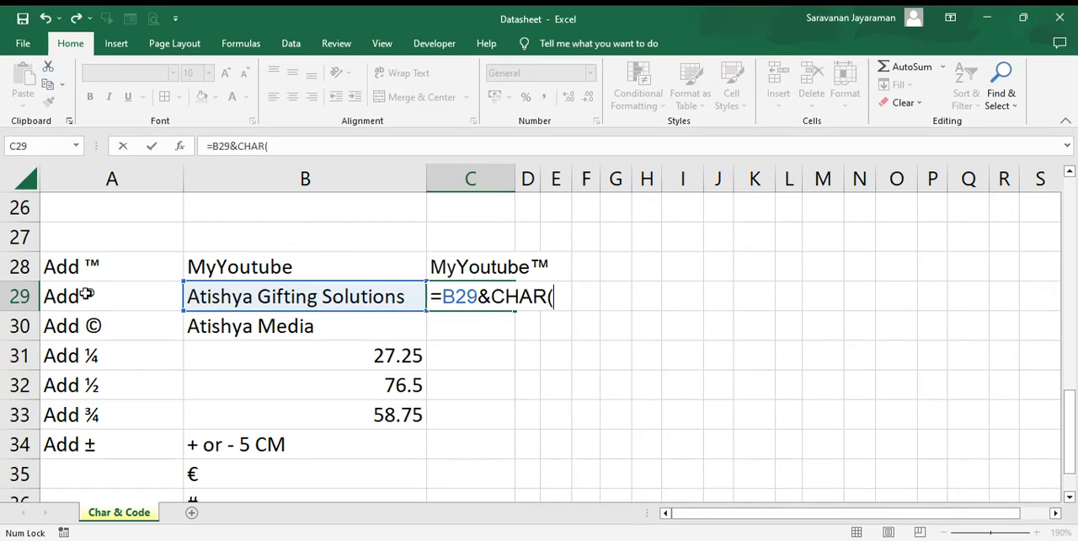
{"action": "type", "text": "174)"}
{"action": "key", "text": "Return"}
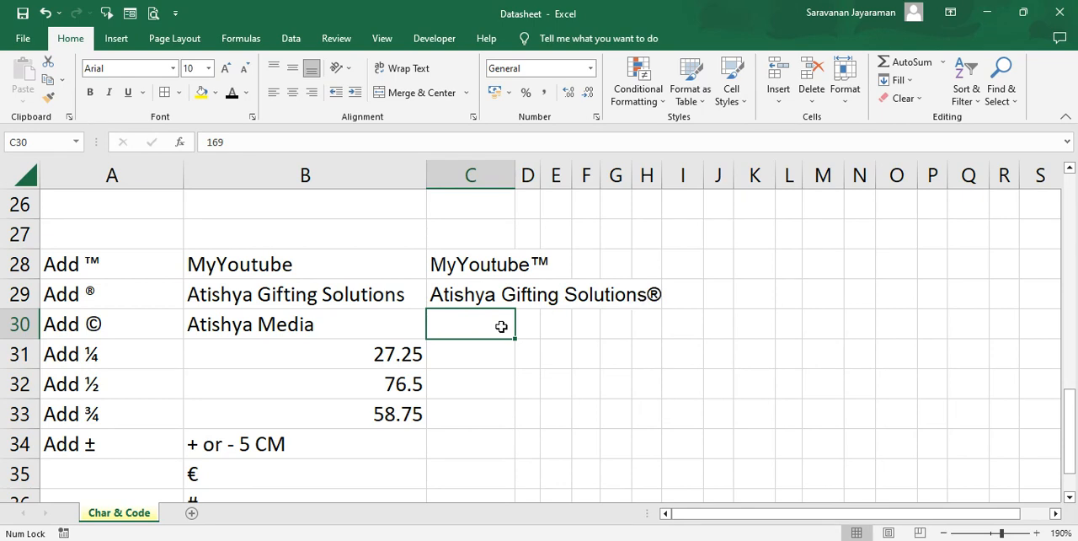
- Fill the formula from C29 down into C30 and change its code to 169 to append the copyright symbol to Atishya Media
{"action": "key", "text": "Delete"}
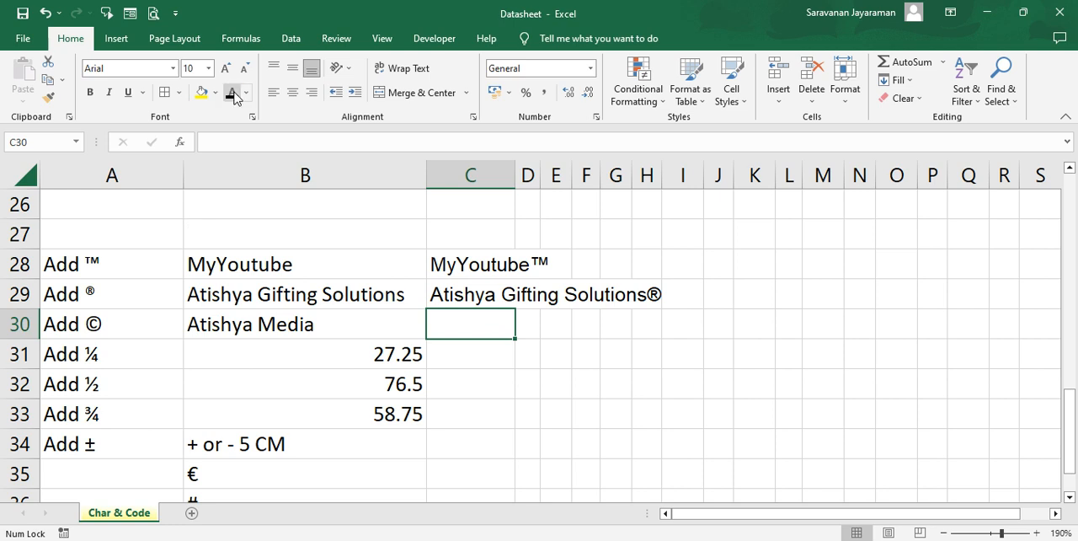
{"action": "key", "text": "ctrl+d"}
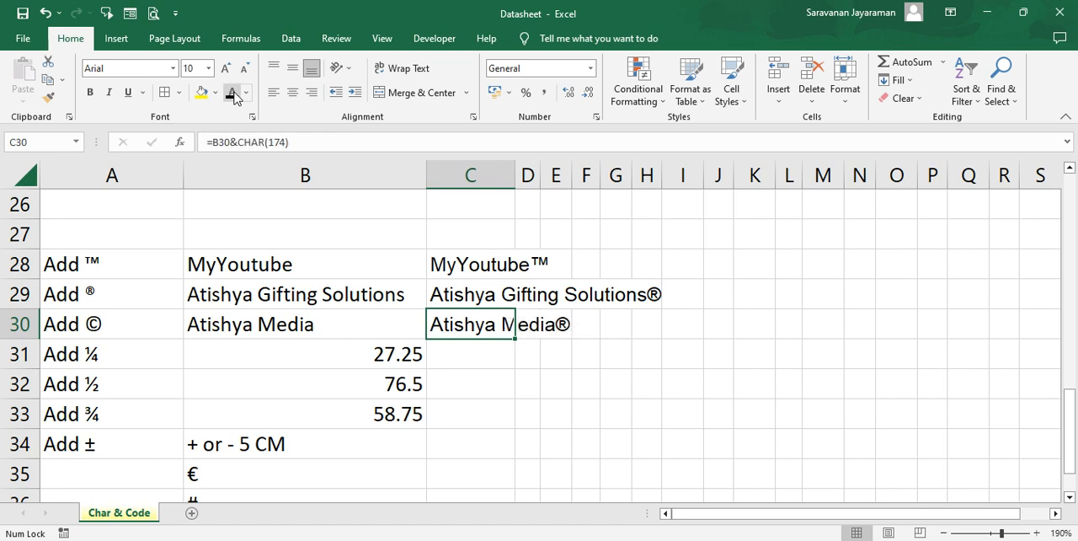
{"action": "key", "text": "F2"}
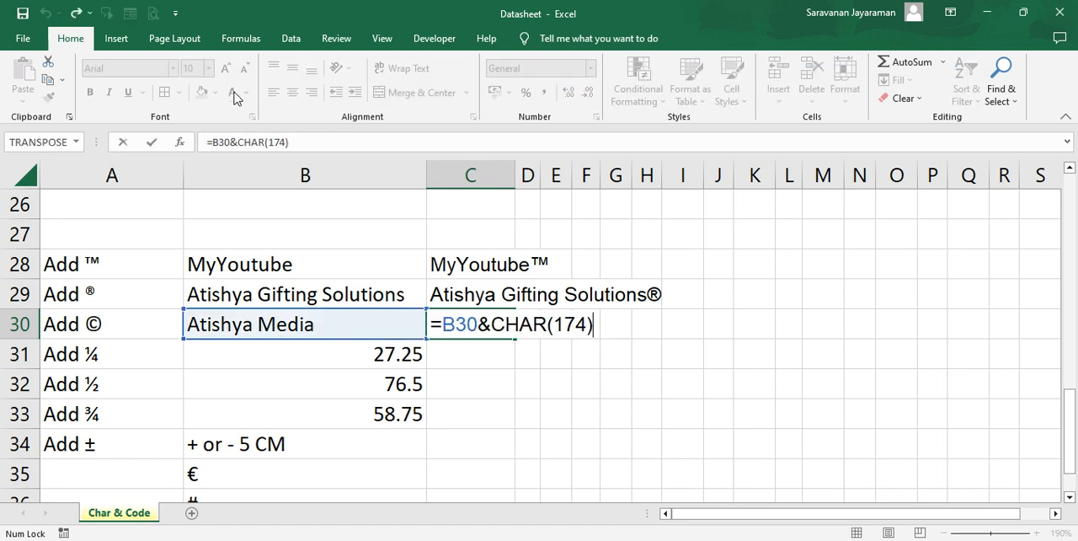
{"action": "key", "text": "BackSpace"}
{"action": "key", "text": "BackSpace"}
{"action": "key", "text": "BackSpace"}
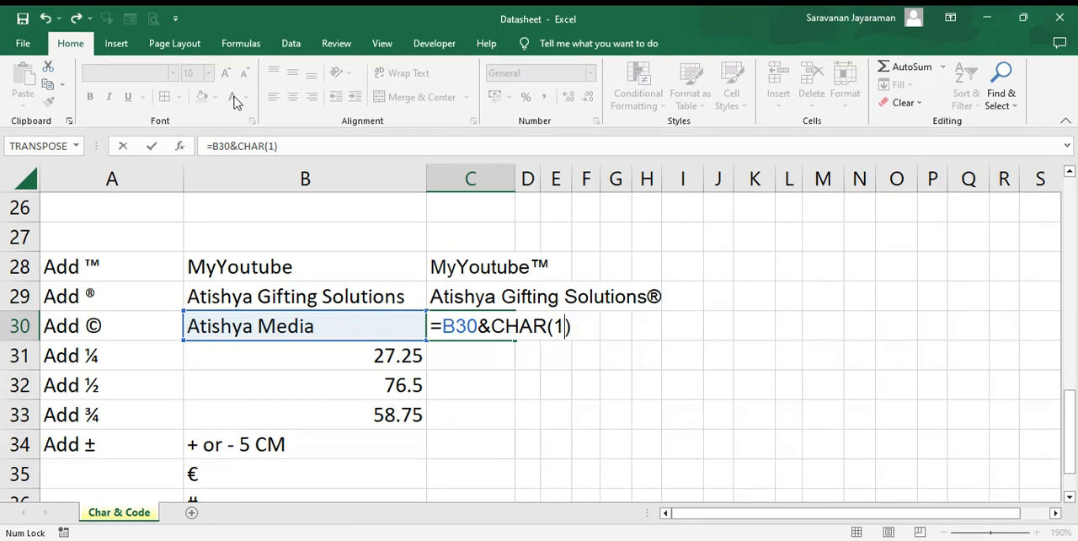
{"action": "type", "text": "169"}
{"action": "key", "text": "Return"}
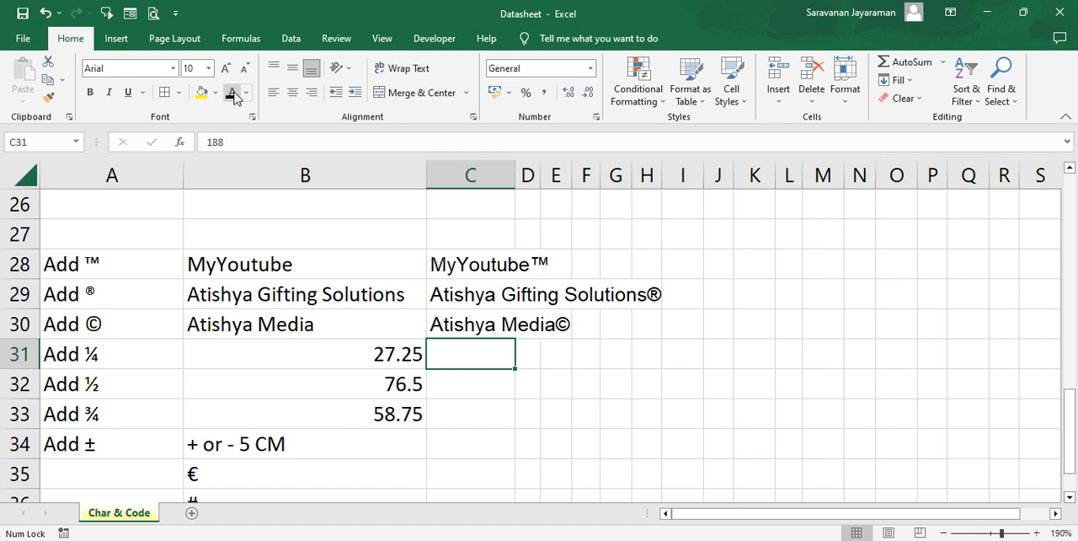
- Replace the contents of C31 with the formula from C30, changing the code to 188 to append the one-quarter symbol to the value in B31
{"action": "key", "text": "Left"}
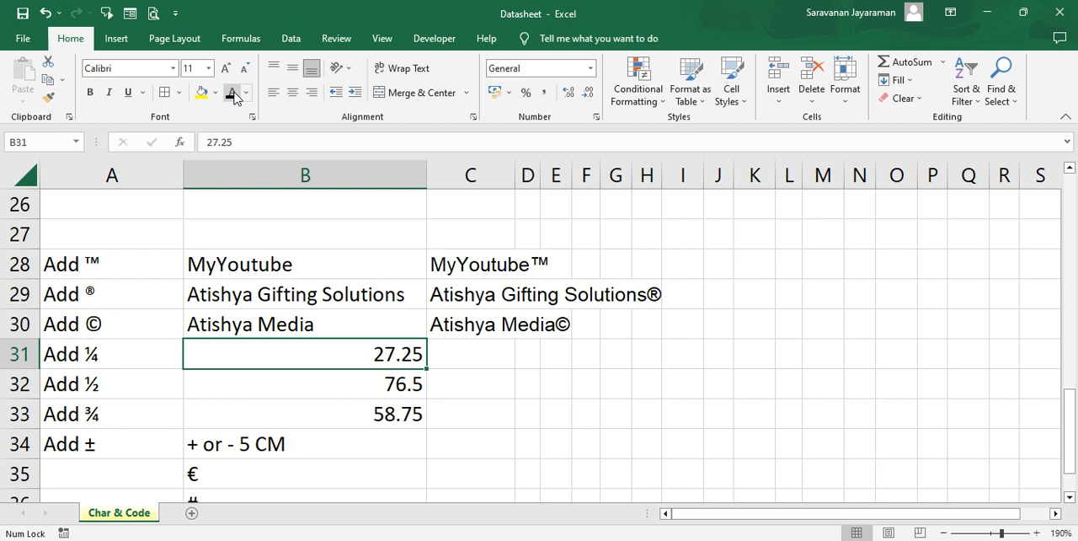
{"action": "key", "text": "Right"}
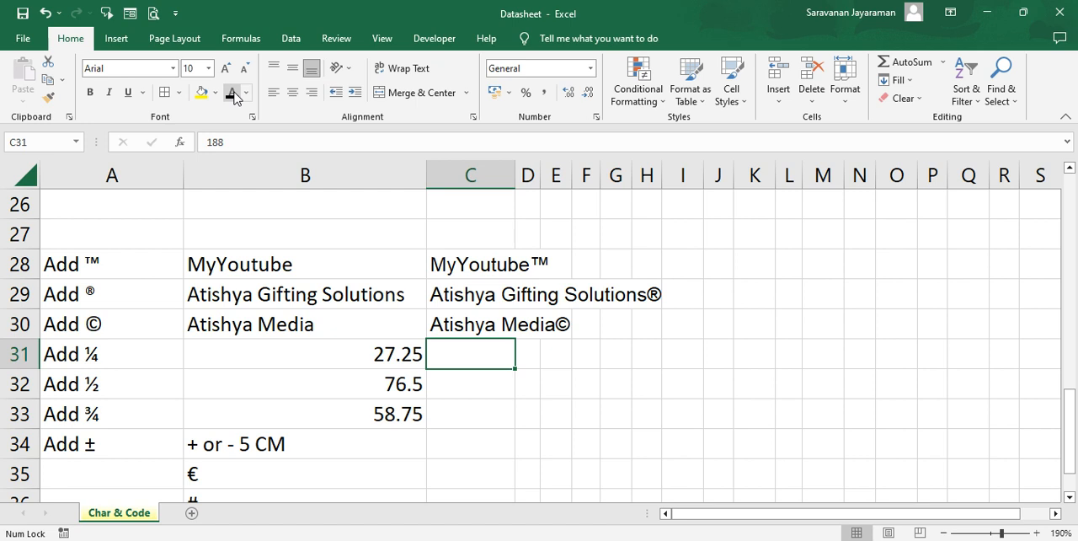
{"action": "key", "text": "Delete"}
{"action": "key", "text": "ctrl+d"}
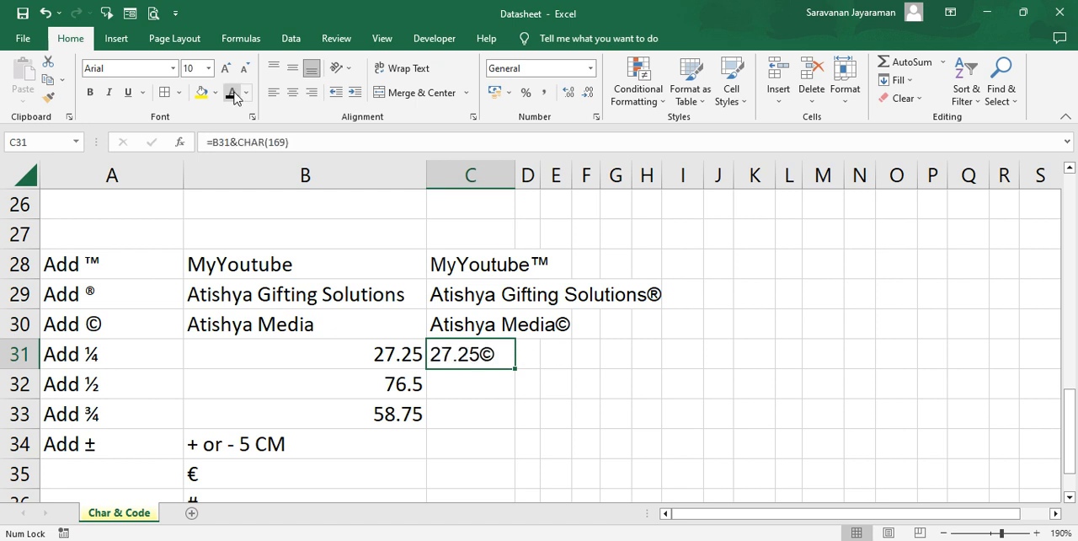
{"action": "key", "text": "F2"}
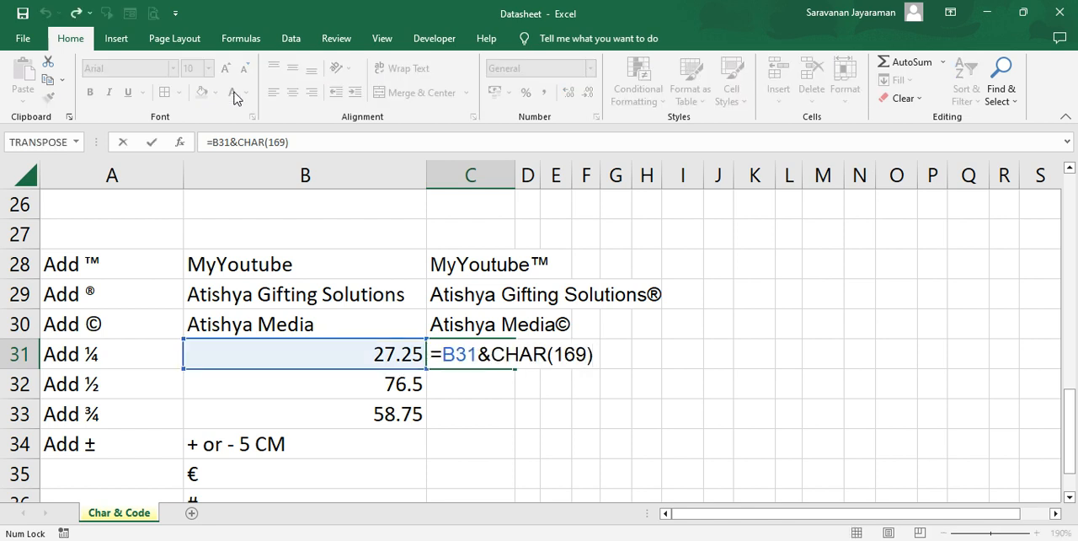
{"action": "key", "text": "Left"}
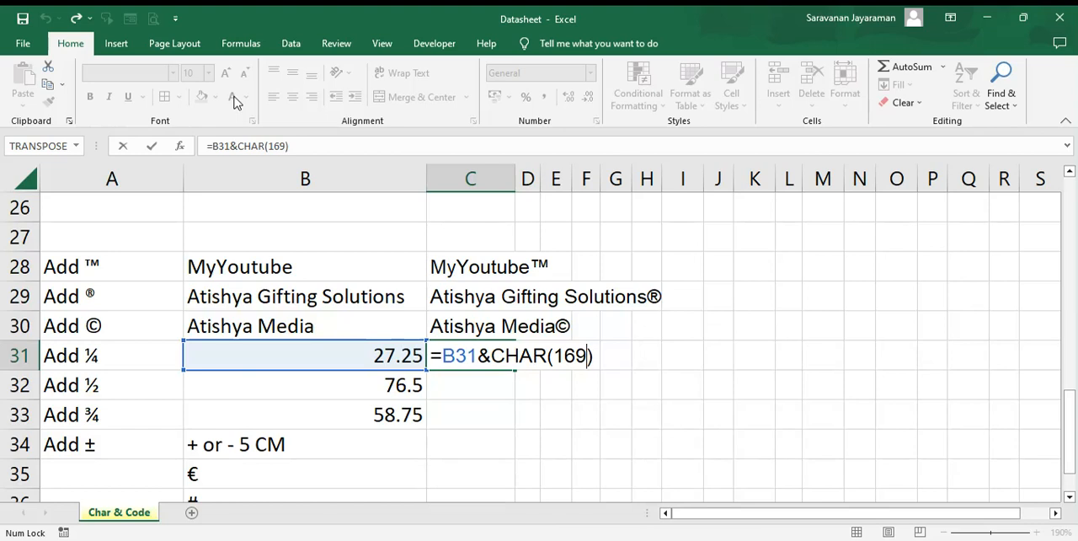
{"action": "key", "text": "BackSpace"}
{"action": "key", "text": "BackSpace"}
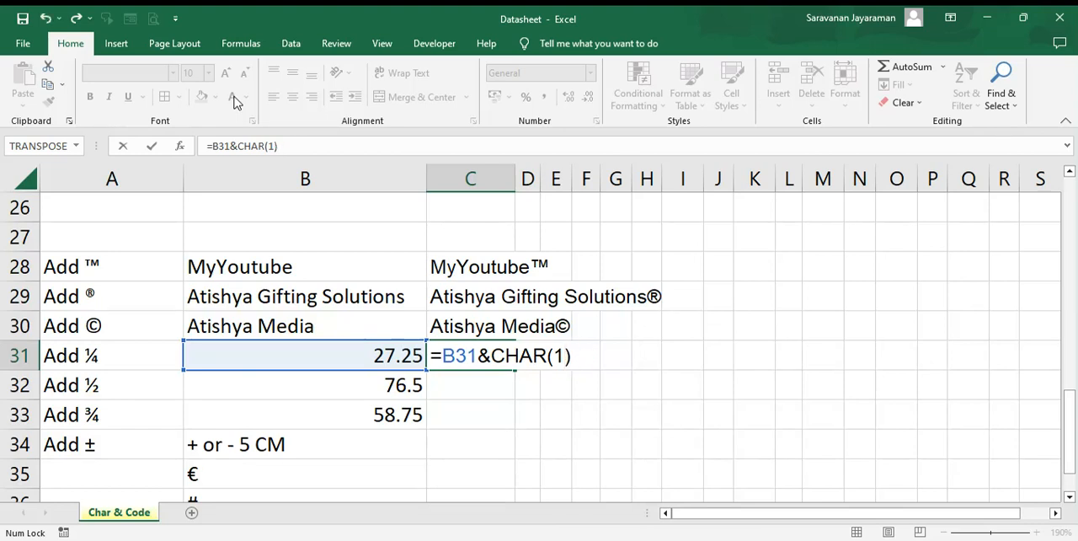
{"action": "type", "text": "88"}
{"action": "key", "text": "Return"}
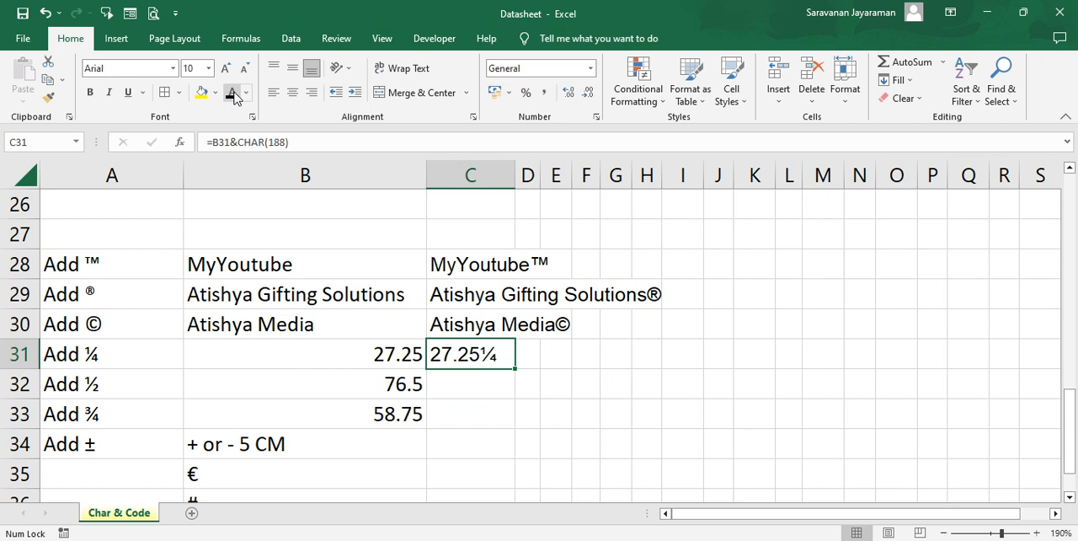
- Replace the B31 reference in the C31 formula with the number 27, giving =27&CHAR(188)
{"action": "key", "text": "F2"}
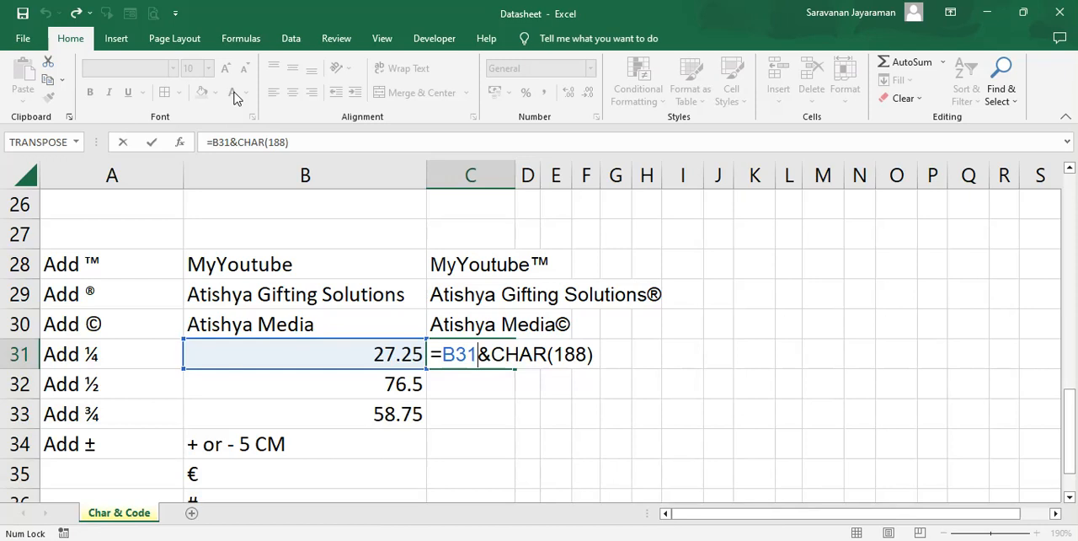
{"action": "key", "text": "BackSpace"}
{"action": "key", "text": "BackSpace"}
{"action": "key", "text": "BackSpace"}
{"action": "type", "text": "2"}
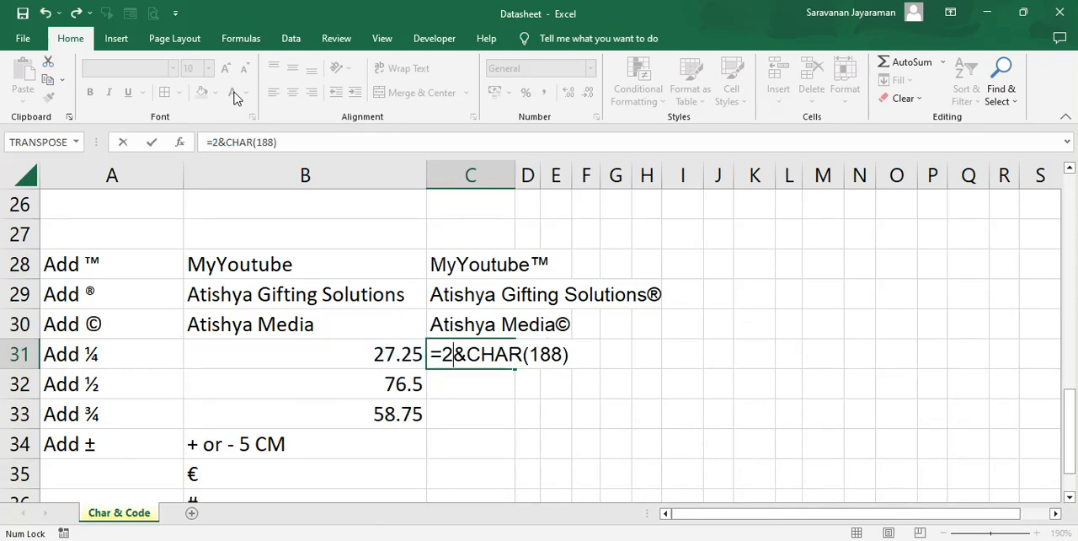
{"action": "type", "text": "7"}
{"action": "key", "text": "Return"}
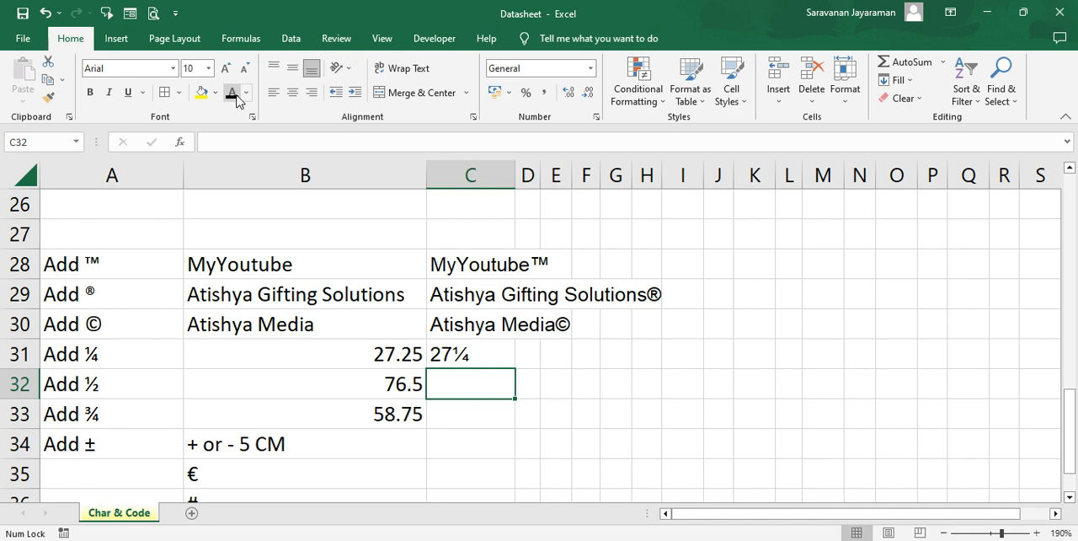
- Enter the formula =76&CHAR(189) in cell C32 to write 76.5 with the one-half symbol
{"action": "key", "text": "Up"}
{"action": "key", "text": "Down"}
{"action": "type", "text": "=7"}
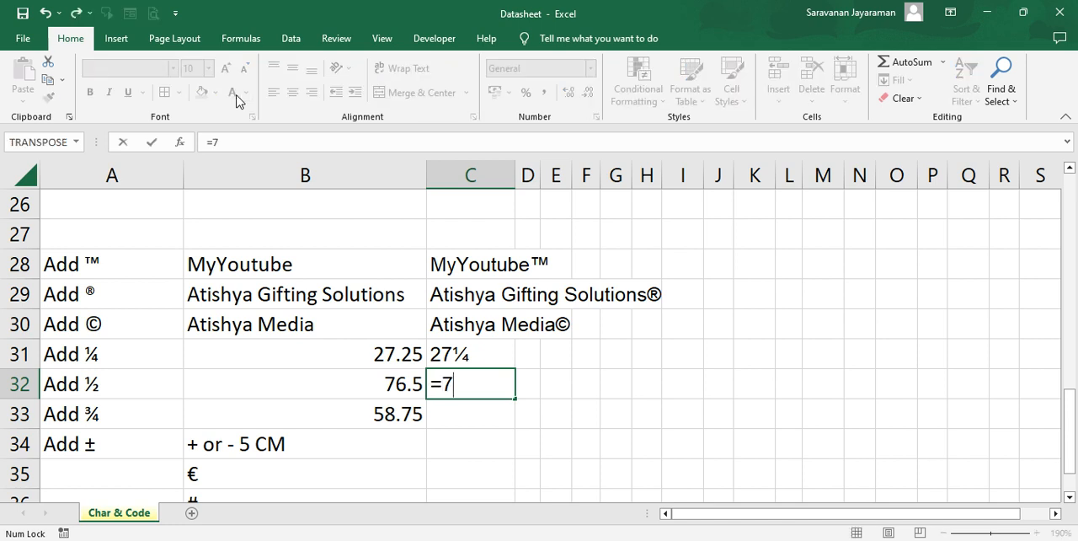
{"action": "type", "text": "6"}
{"action": "type", "text": "&"}
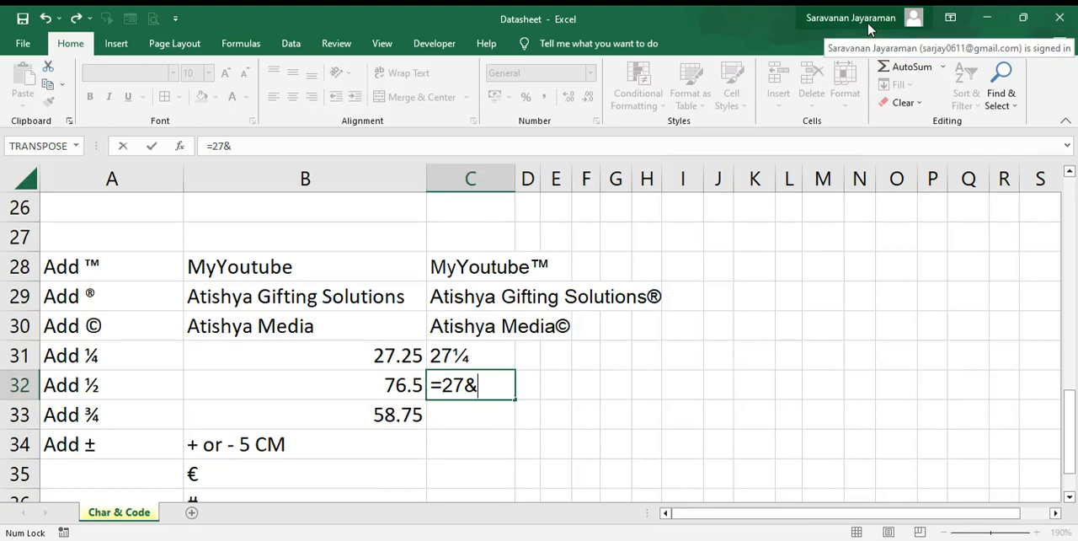
{"action": "type", "text": "char"}
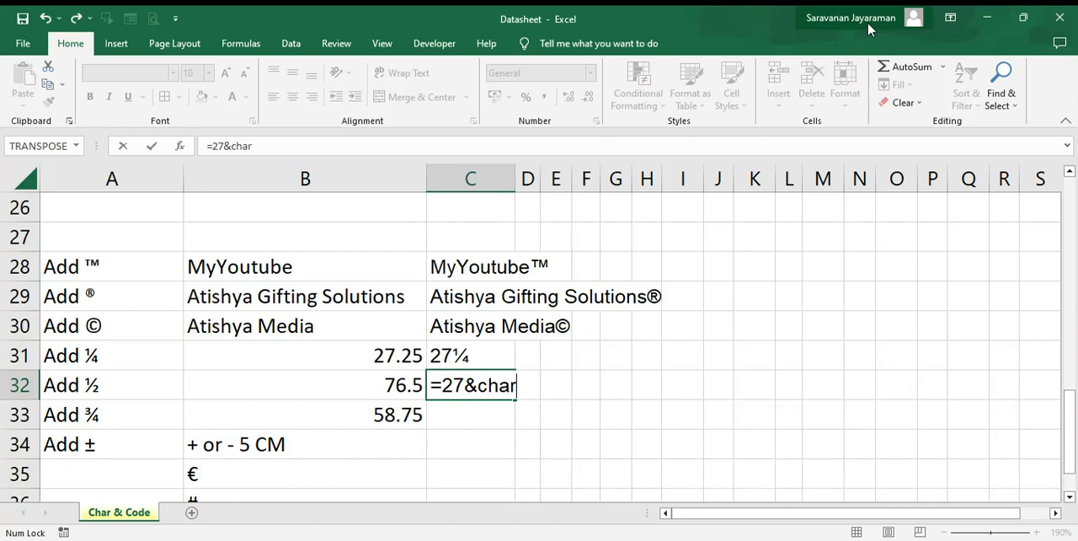
{"action": "type", "text": "(189"}
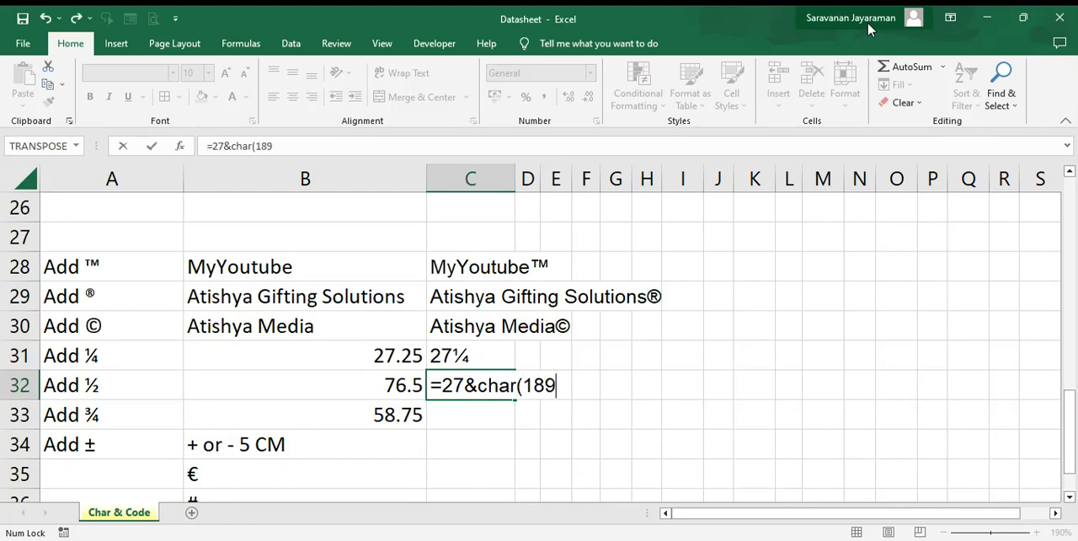
{"action": "type", "text": ")"}
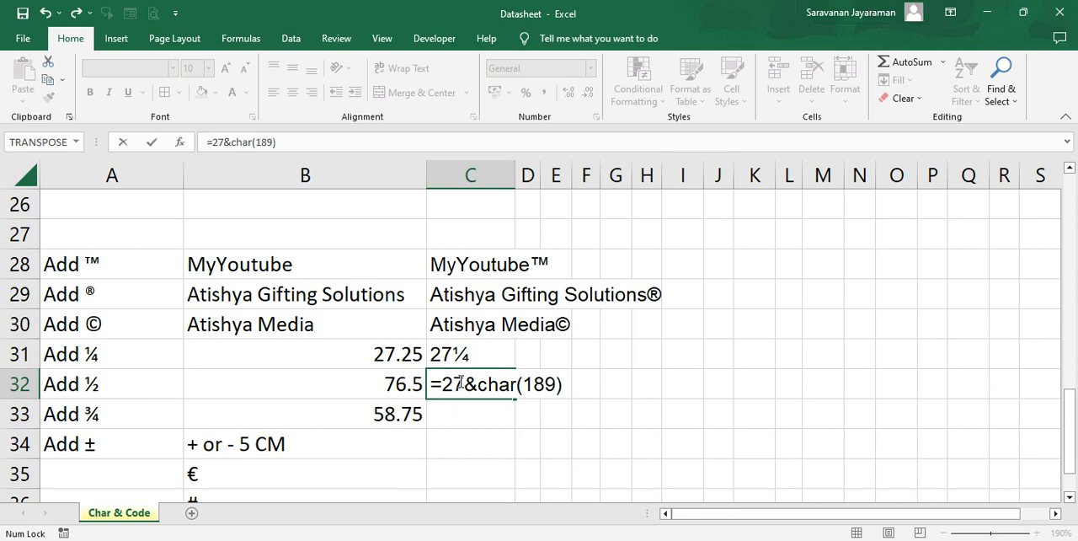
{"action": "key", "text": "BackSpace"}
{"action": "key", "text": "BackSpace"}
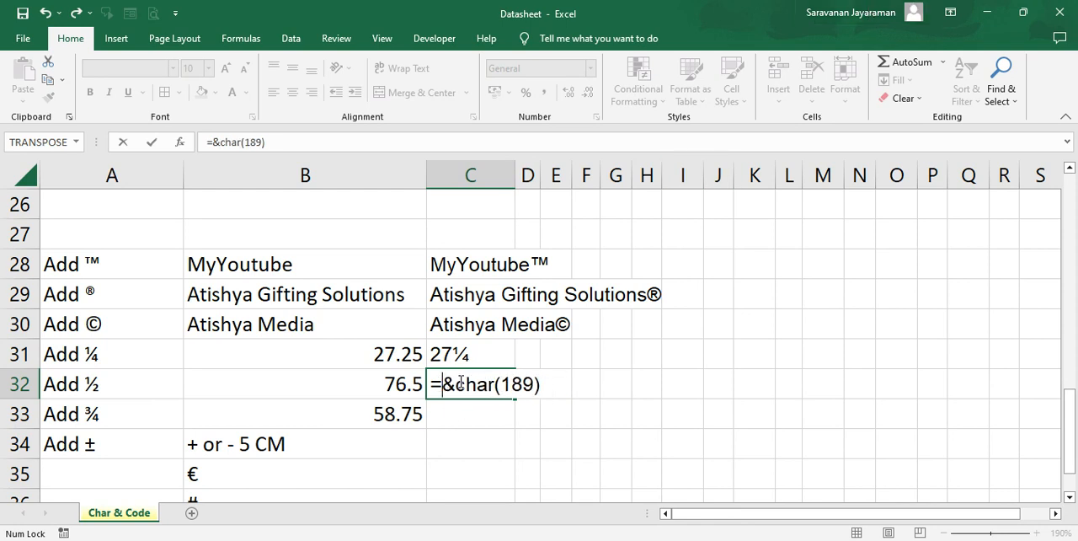
{"action": "type", "text": "76"}
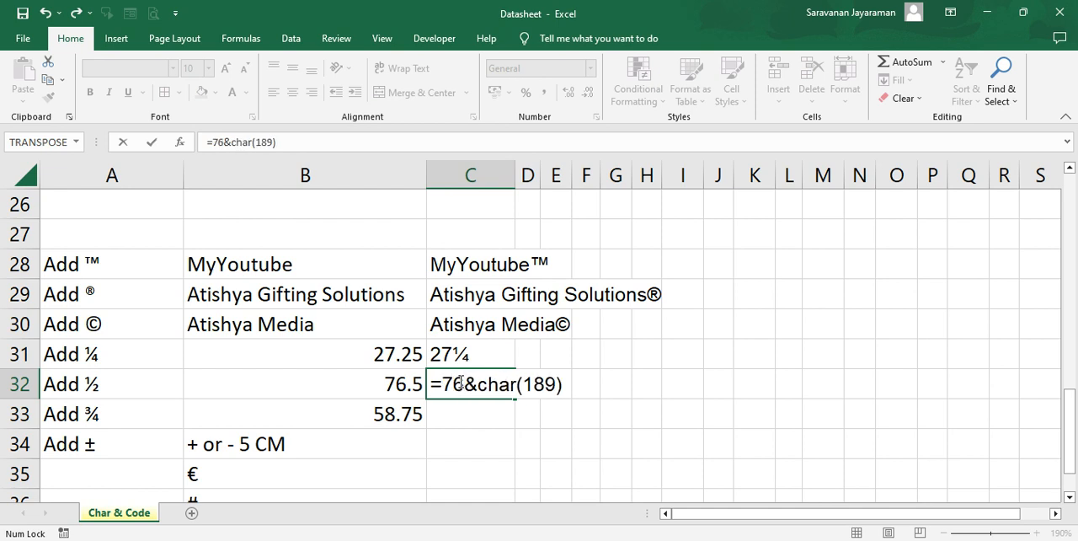
{"action": "key", "text": "Return"}
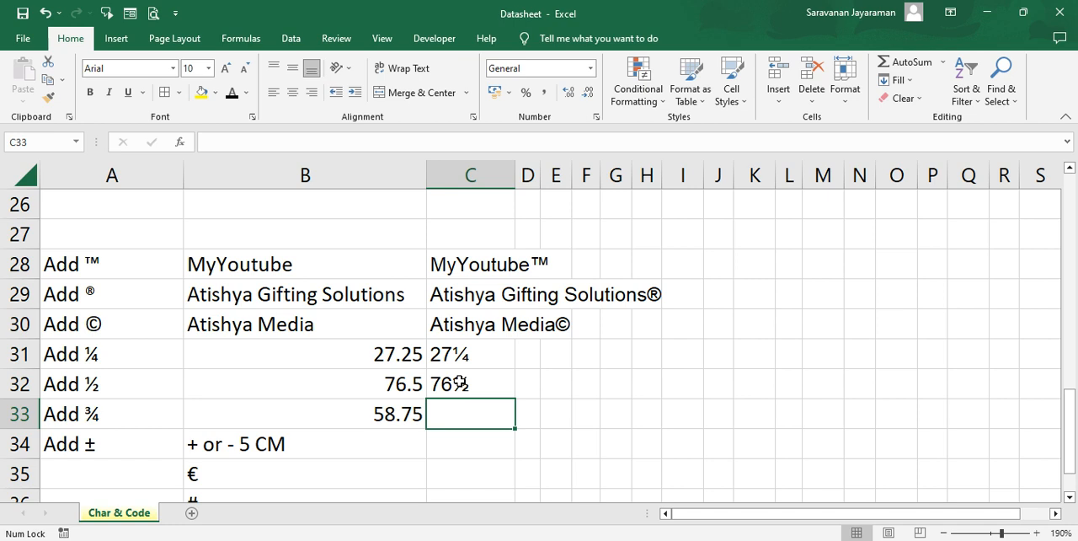
- Enter the formula =58&CHAR(190) in cell C33 to write 58.75 with the three-quarters symbol
{"action": "type", "text": "="}
{"action": "left_click", "coordinate": [236, 97]}
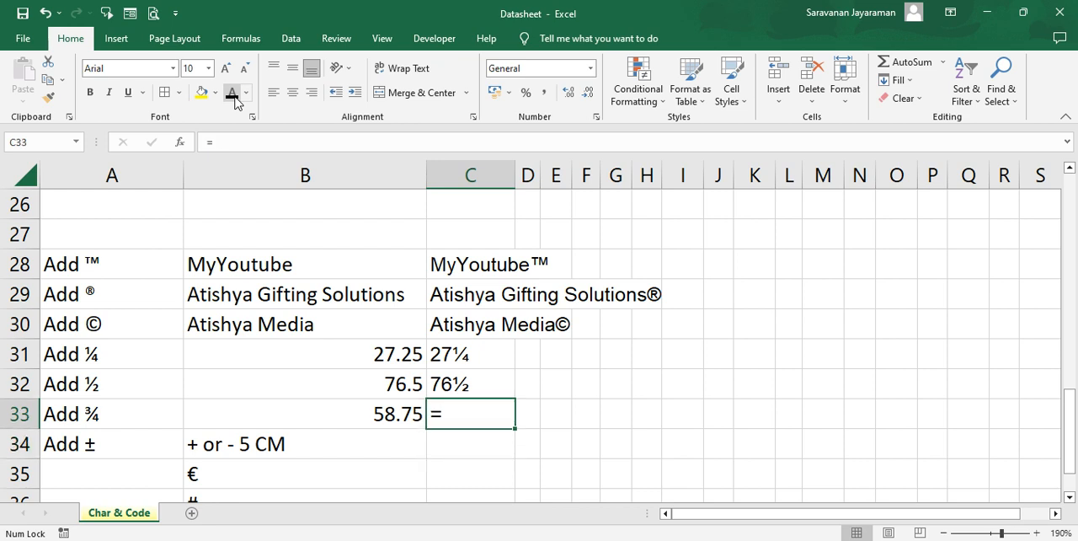
{"action": "type", "text": "5"}
{"action": "key", "text": "BackSpace"}
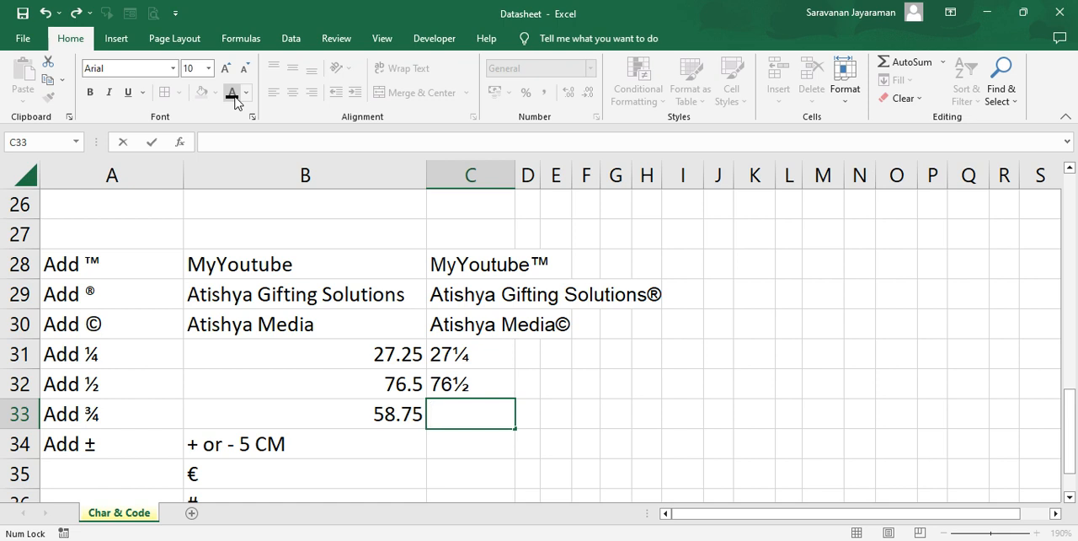
{"action": "type", "text": "=58"}
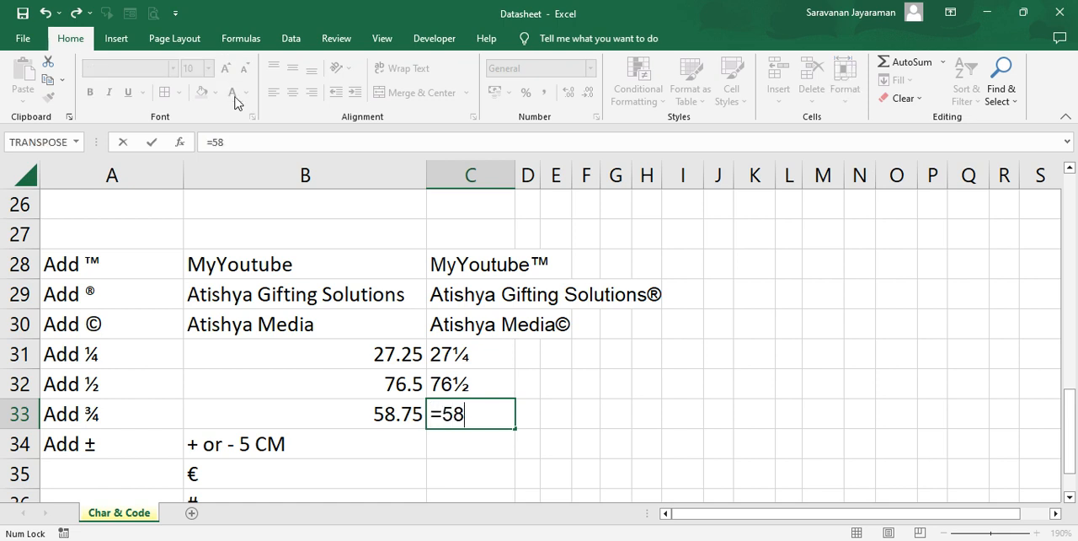
{"action": "type", "text": "&char"}
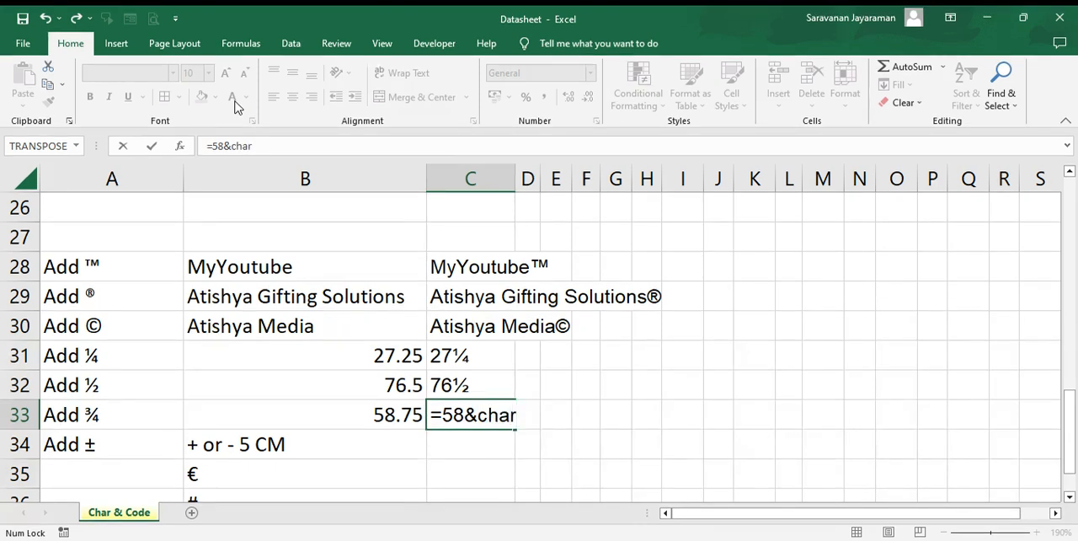
{"action": "type", "text": "(190)"}
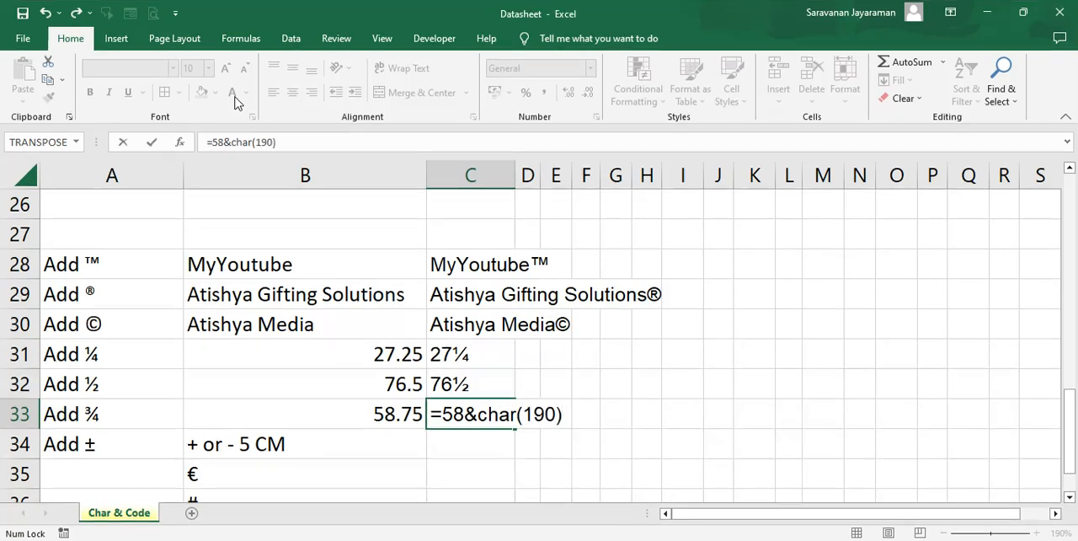
{"action": "key", "text": "Return"}
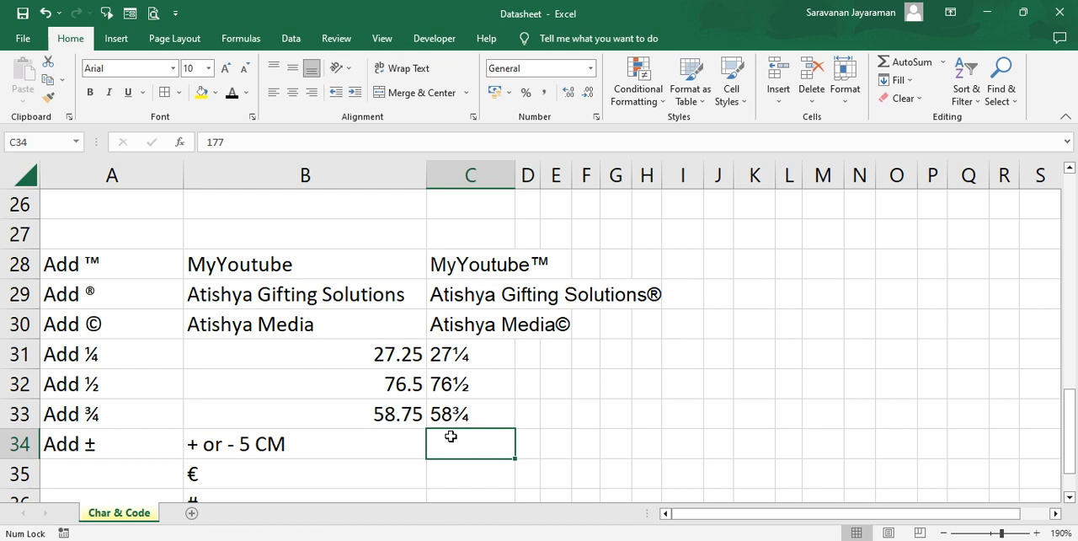
- Replace the contents of C34 with the formula =CHAR(177)&5CM, accepting the proposed correction
{"action": "key", "text": "Delete"}
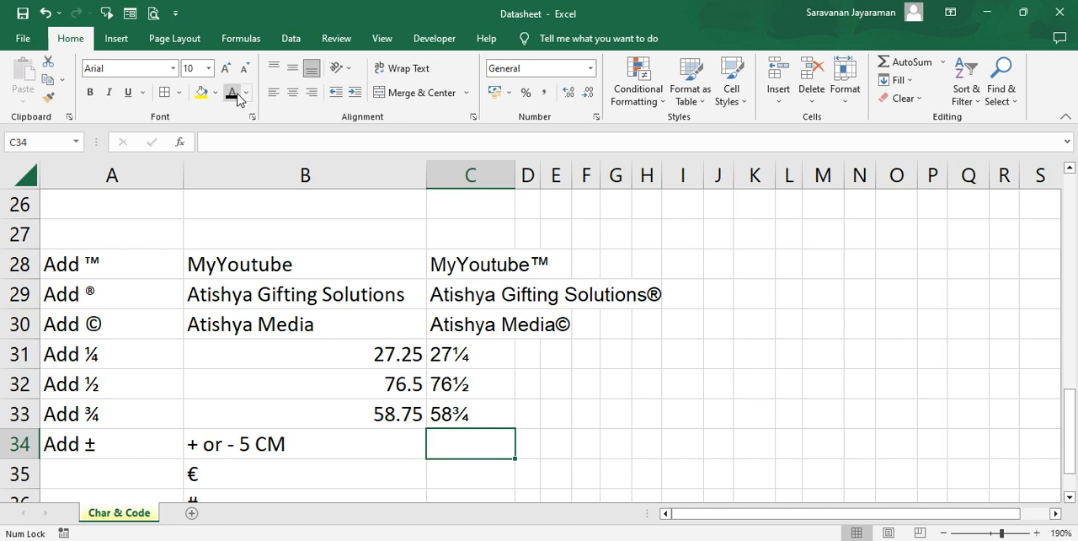
{"action": "type", "text": "="}
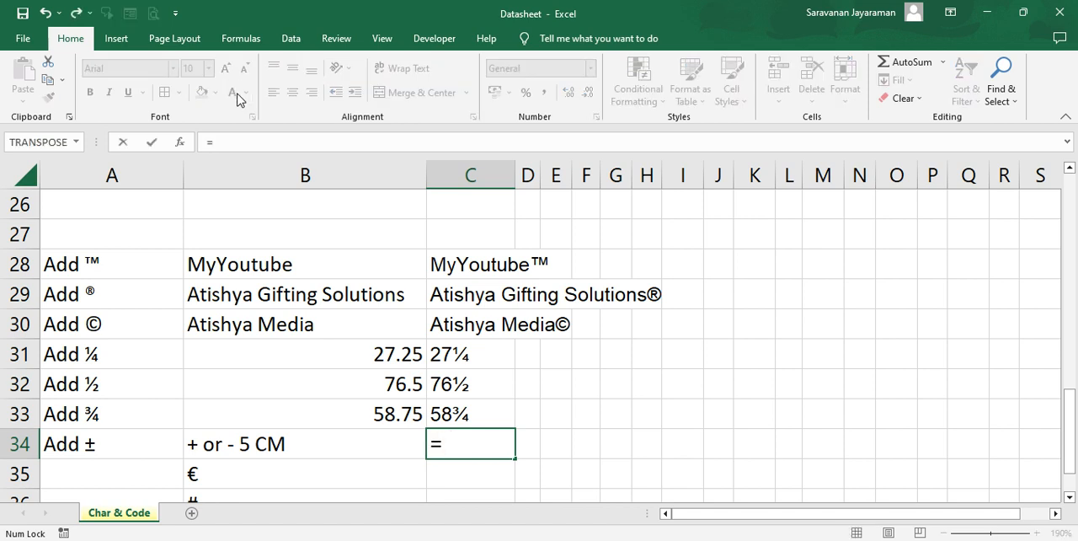
{"action": "type", "text": "ch"}
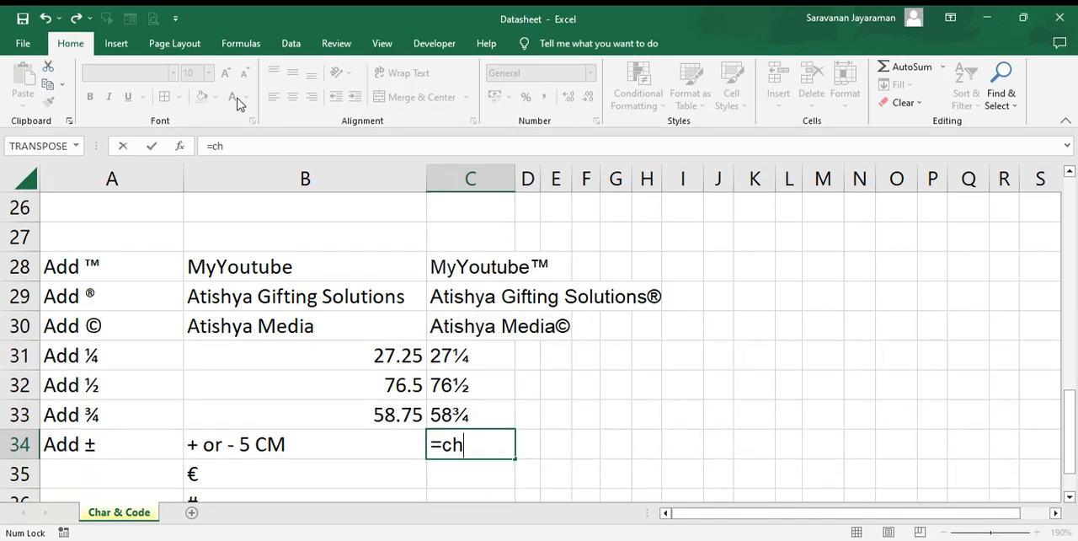
{"action": "key", "text": "Tab"}
{"action": "type", "text": "177"}
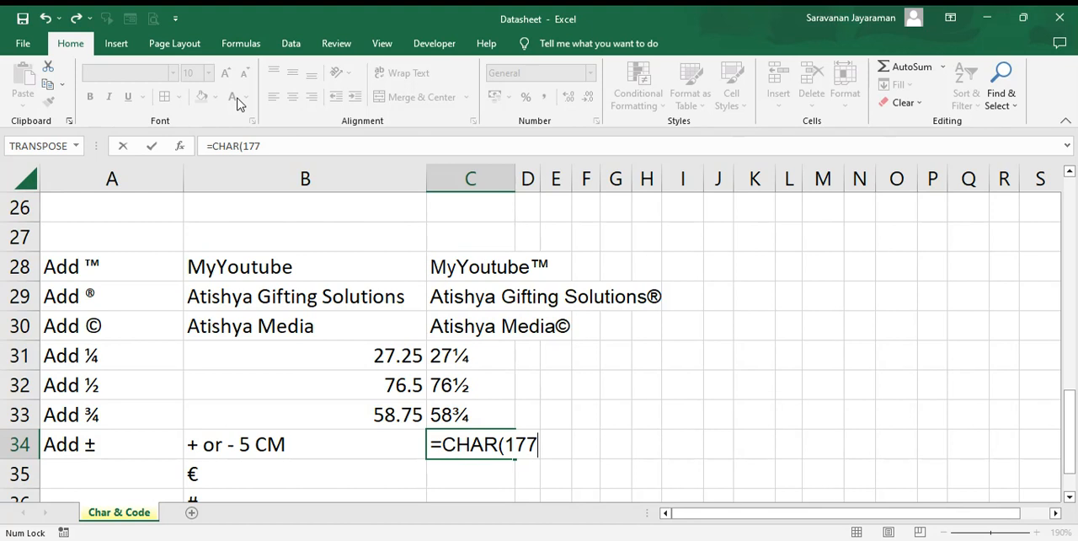
{"action": "type", "text": ")"}
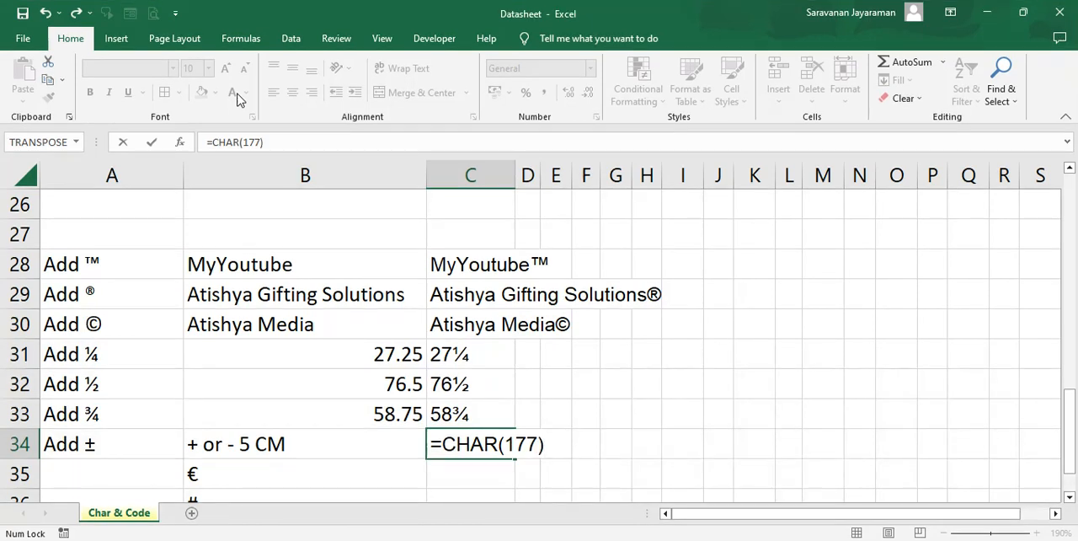
{"action": "type", "text": "&5"}
{"action": "key", "text": "Caps_Lock"}
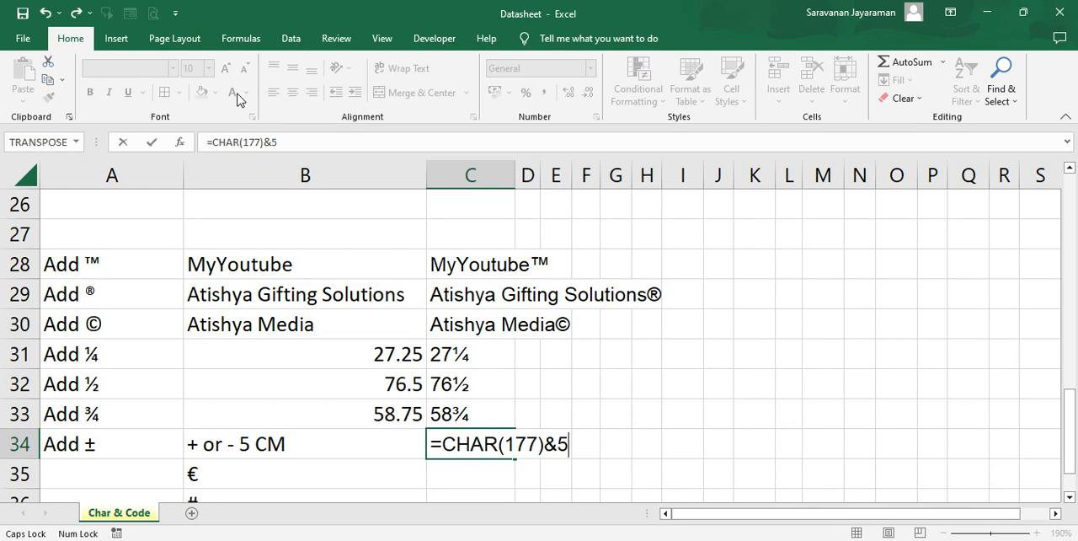
{"action": "type", "text": "CM"}
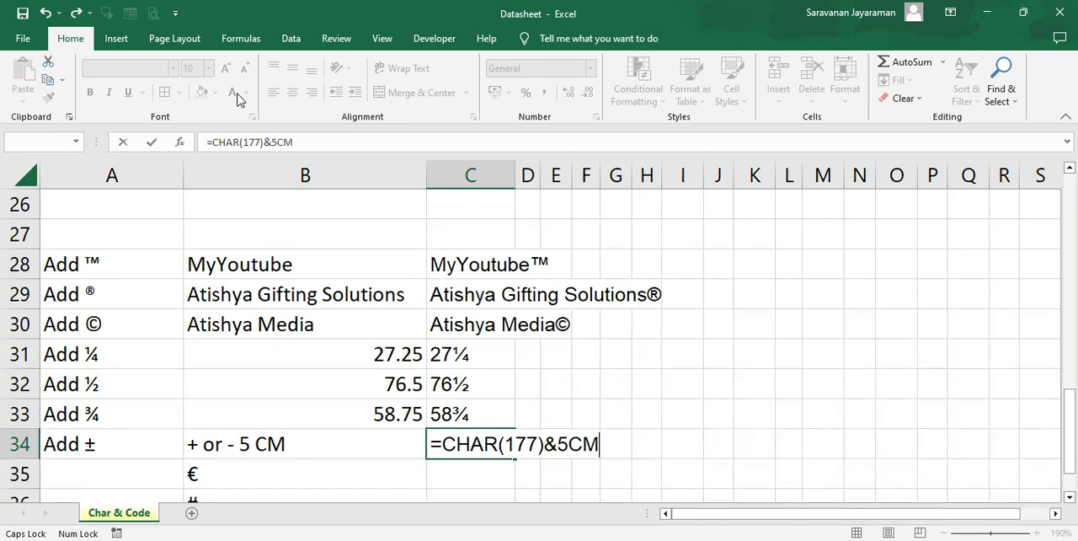
{"action": "key", "text": "Return"}
{"action": "key", "text": "Return"}
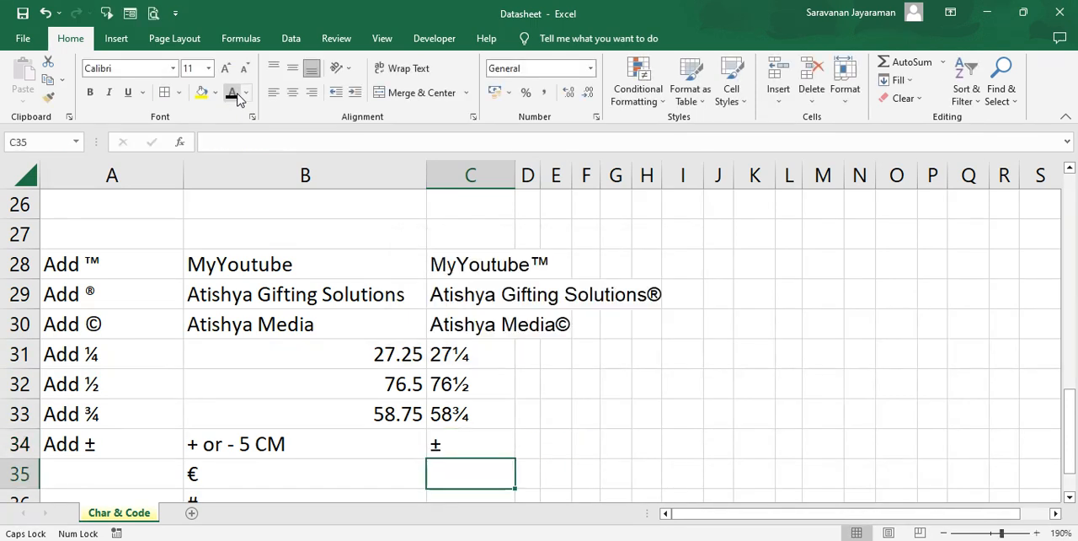
- Edit the C34 formula to =CHAR(177)&"5CM" so the plus-minus symbol is joined to quoted text
{"action": "key", "text": "Up"}
{"action": "key", "text": "F2"}
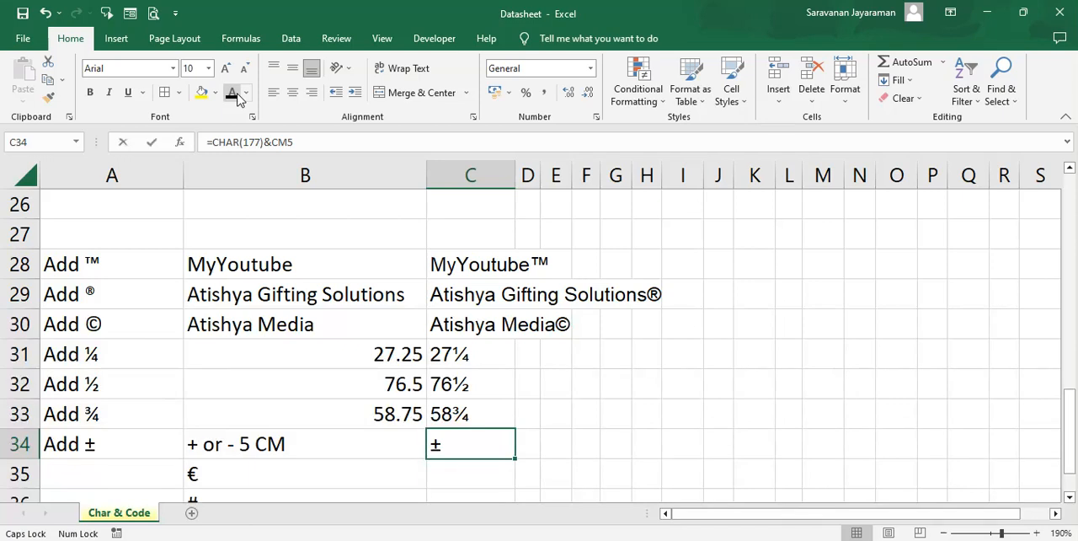
{"action": "key", "text": "BackSpace"}
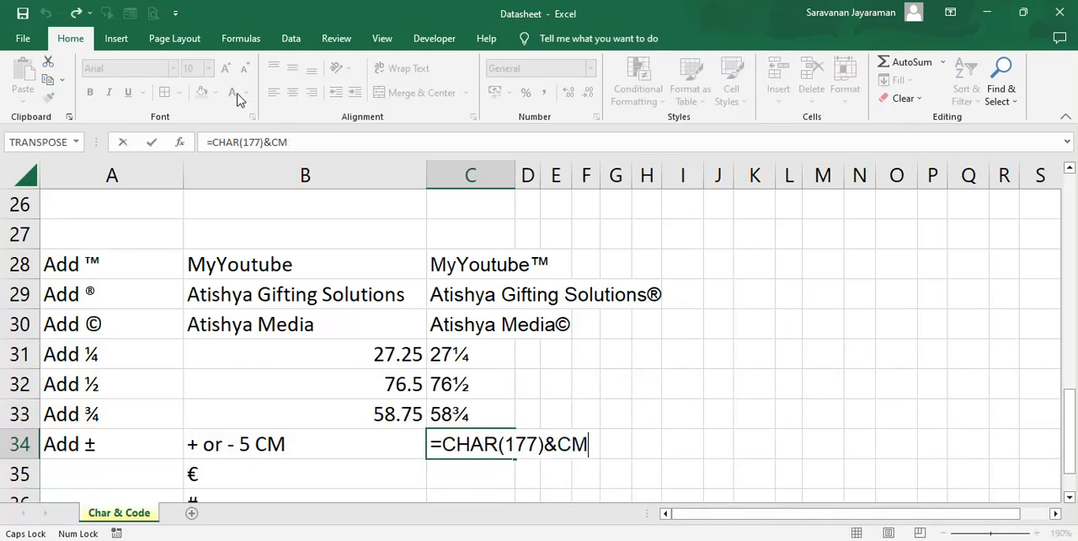
{"action": "key", "text": "BackSpace"}
{"action": "key", "text": "BackSpace"}
{"action": "type", "text": "\""}
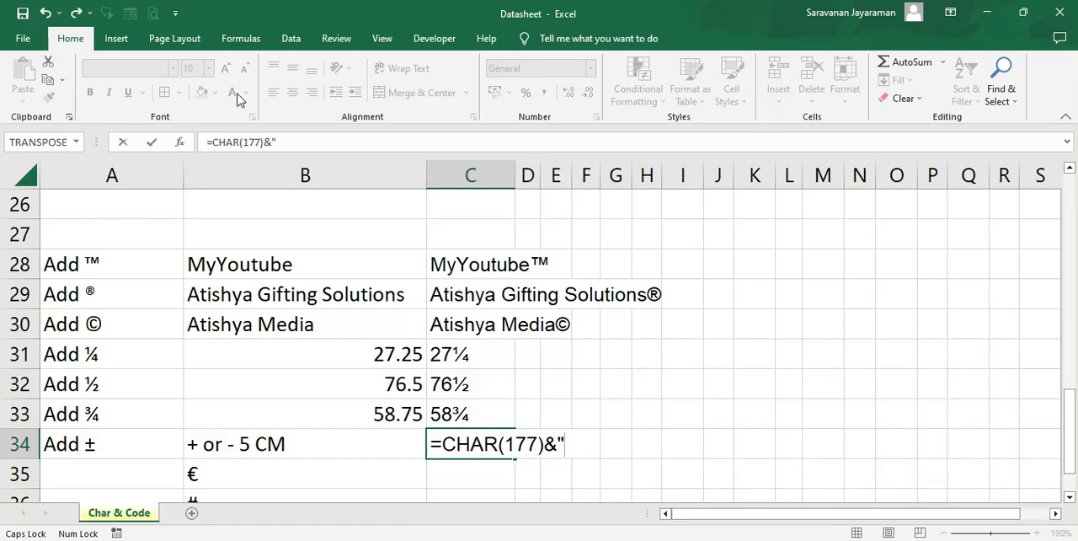
{"action": "type", "text": "5c"}
{"action": "key", "text": "BackSpace"}
{"action": "type", "text": "CM"}
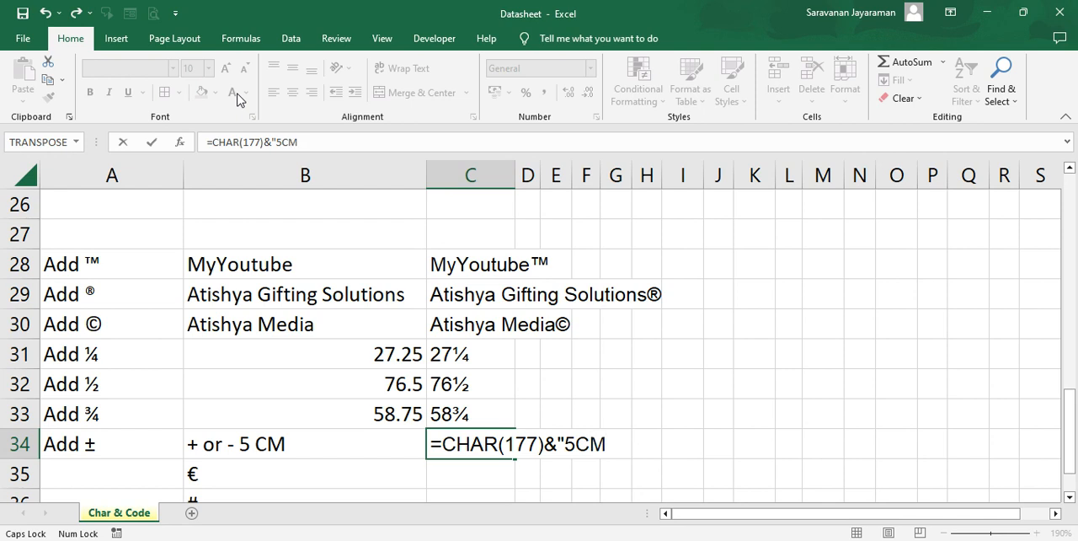
{"action": "type", "text": "\""}
{"action": "key", "text": "Return"}
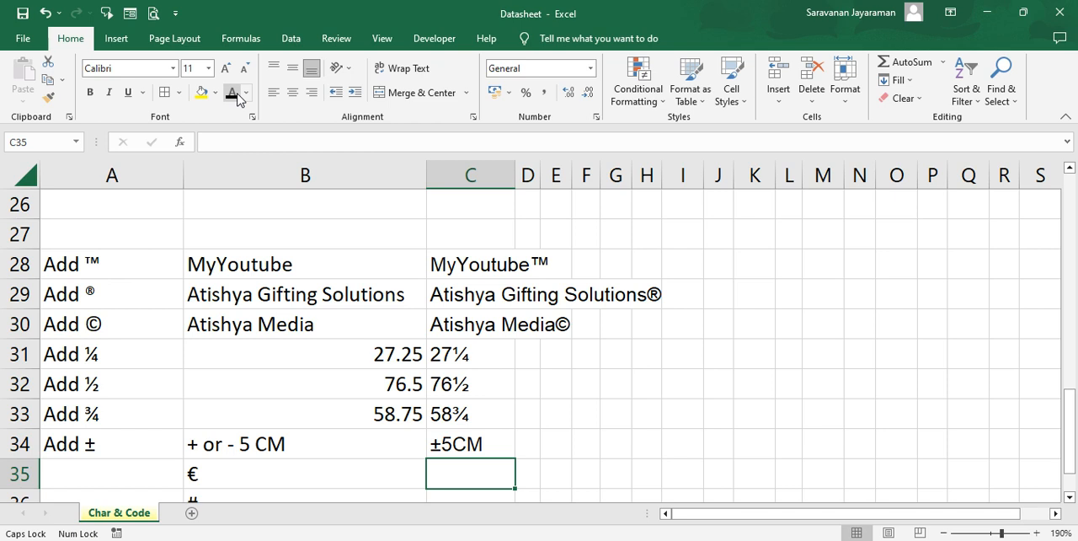
- Enter the formula =CODE(B35) in cell C35 to get the code number of the euro symbol
{"action": "key", "text": "Down"}
{"action": "key", "text": "Down"}
{"action": "key", "text": "Down"}
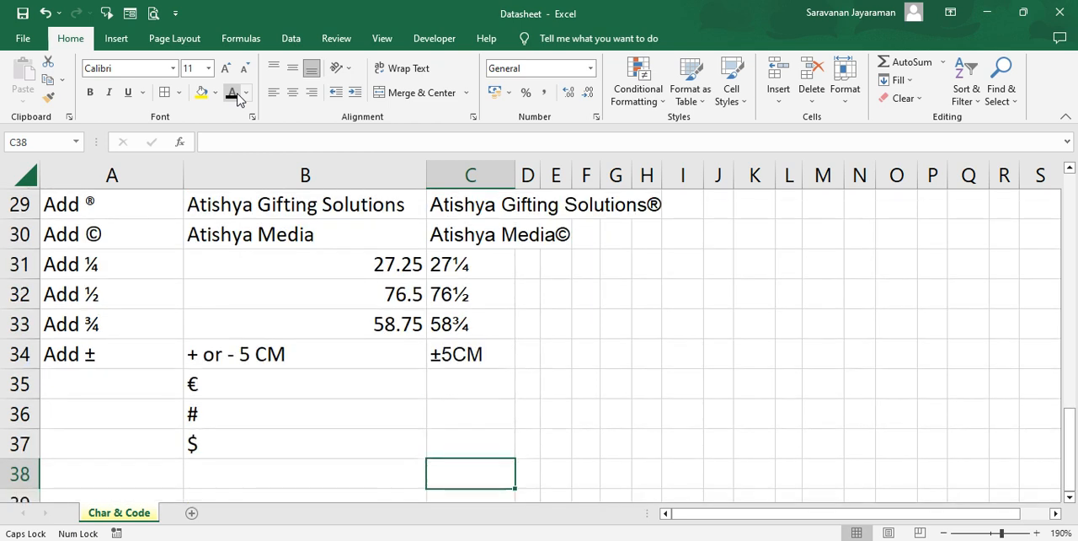
{"action": "left_click", "coordinate": [195, 384]}
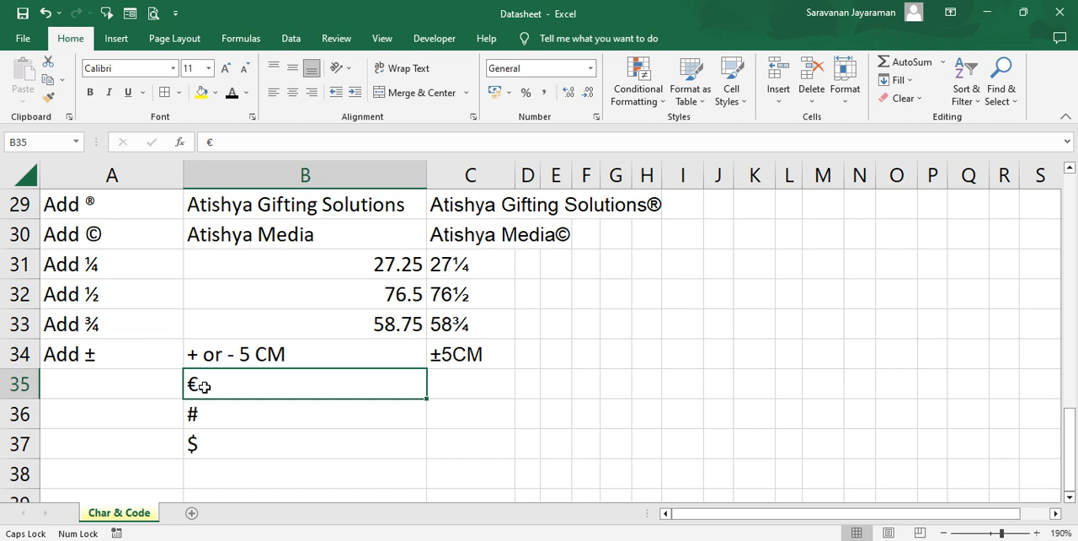
{"action": "left_click", "coordinate": [199, 419]}
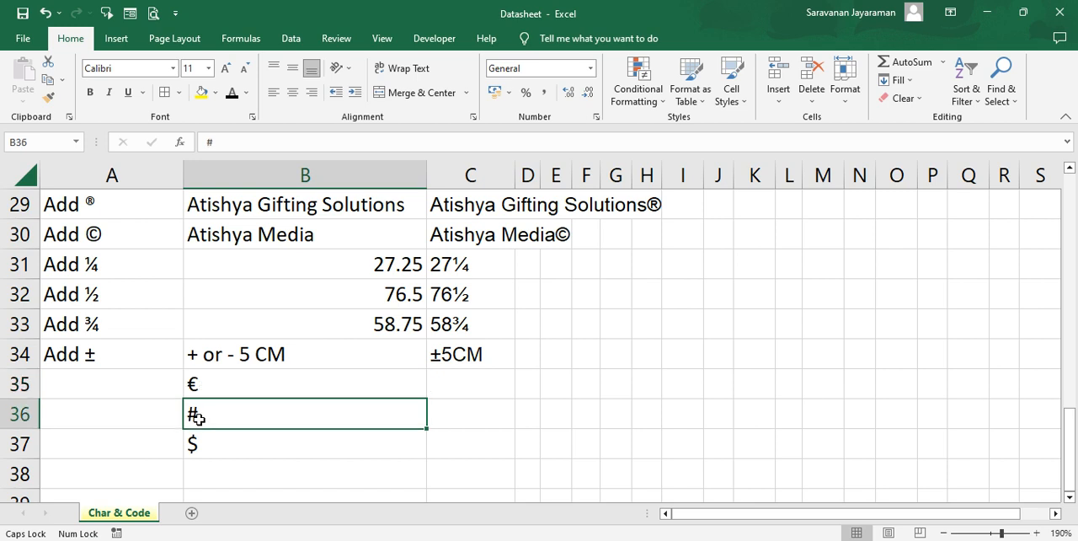
{"action": "left_click", "coordinate": [193, 444]}
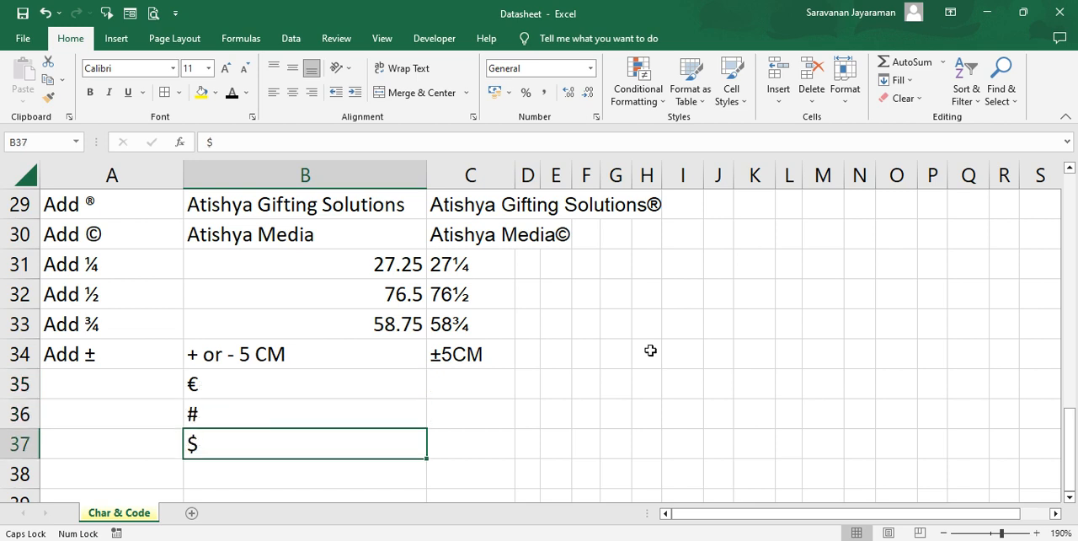
{"action": "left_click", "coordinate": [460, 382]}
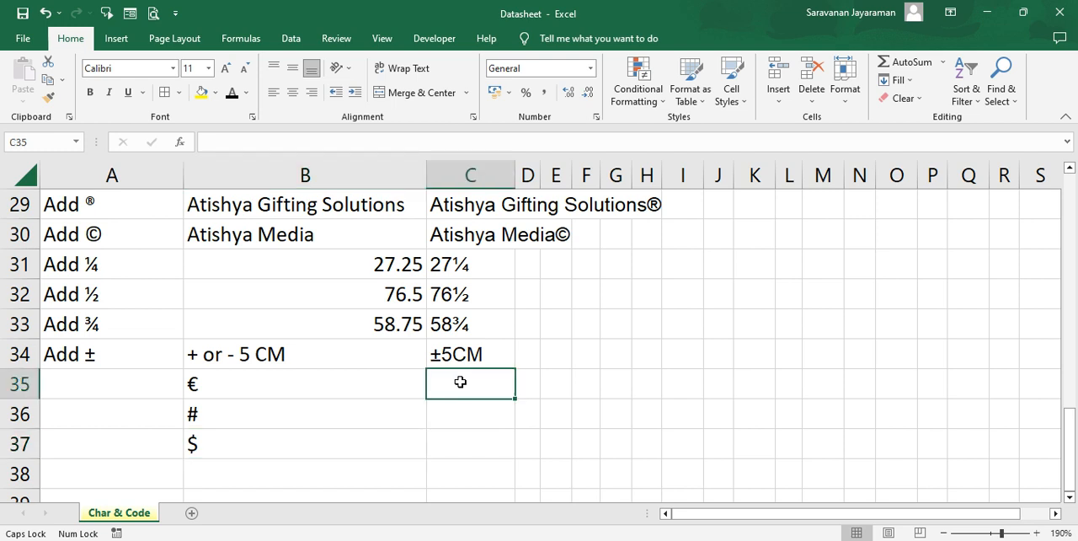
{"action": "type", "text": "="}
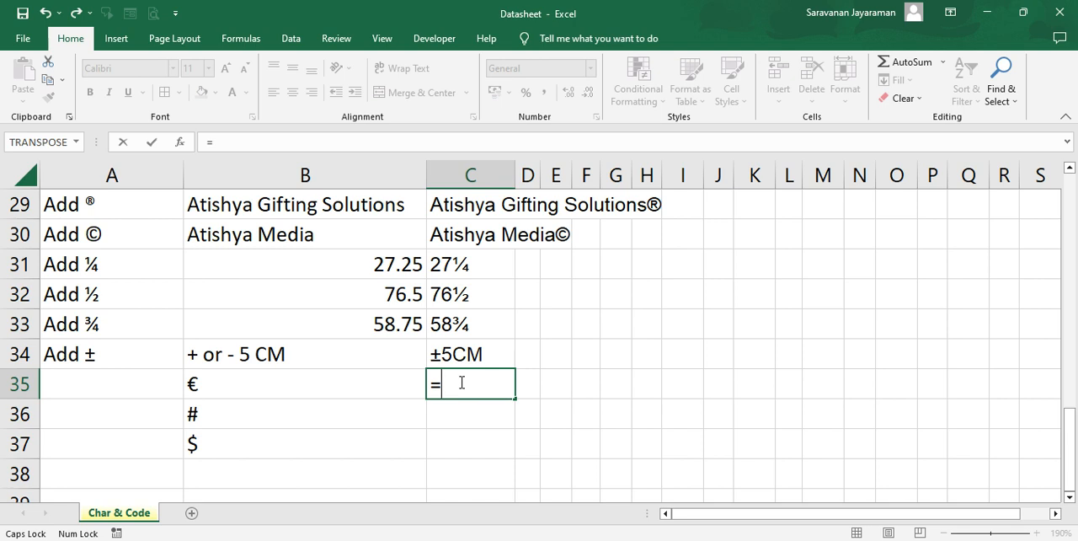
{"action": "type", "text": "CO"}
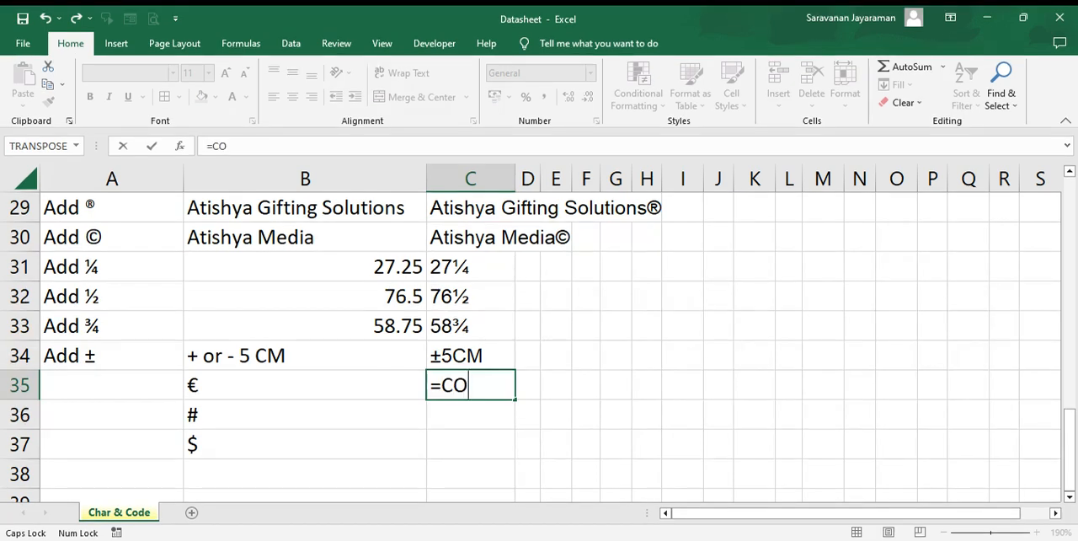
{"action": "type", "text": "DE("}
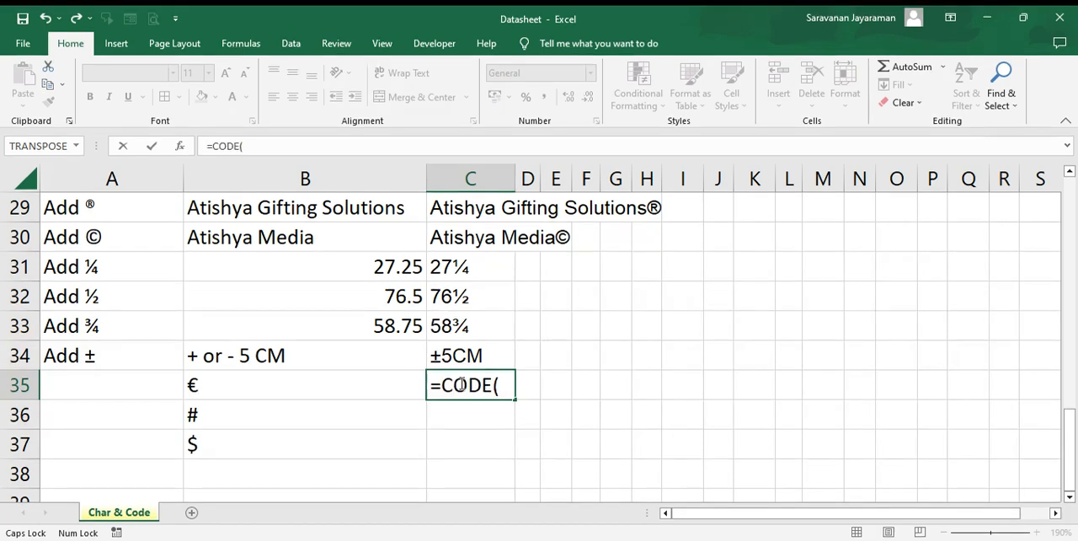
{"action": "left_click", "coordinate": [194, 386]}
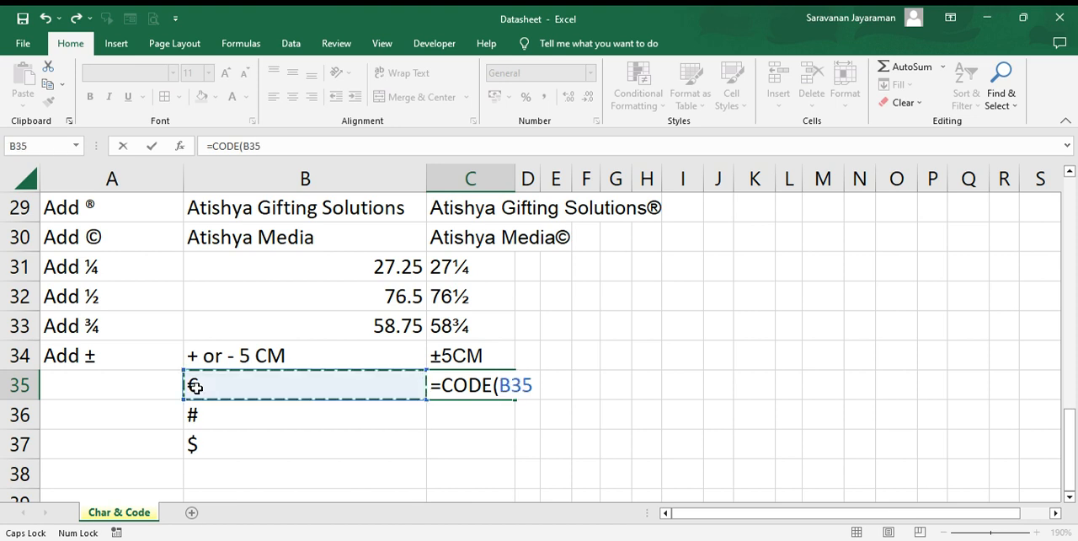
{"action": "type", "text": ")"}
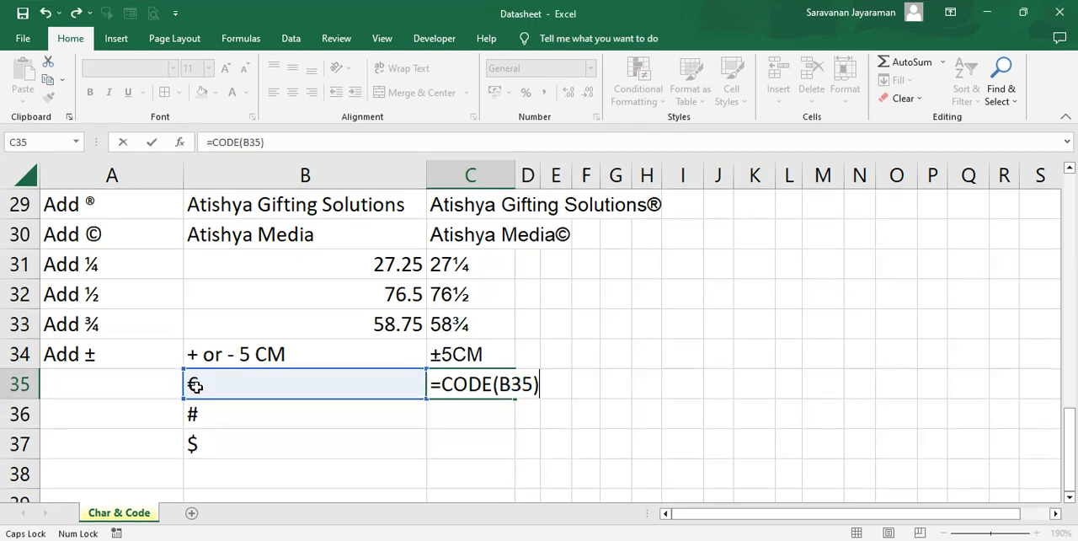
{"action": "key", "text": "Return"}
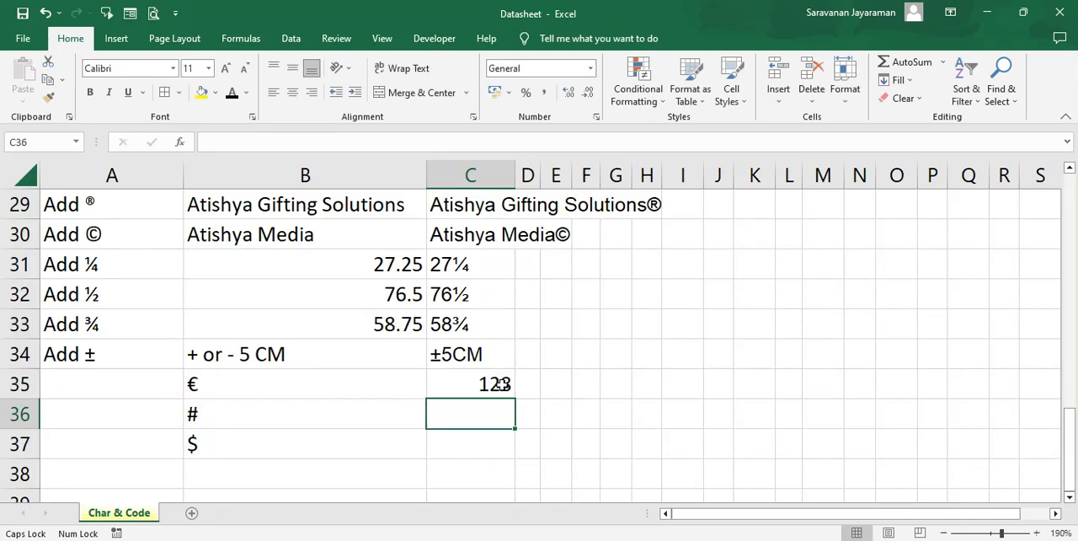
- Fill the CODE formula from C35 down into C36 and C37 for the # and $ symbols
{"action": "key", "text": "ctrl+d"}
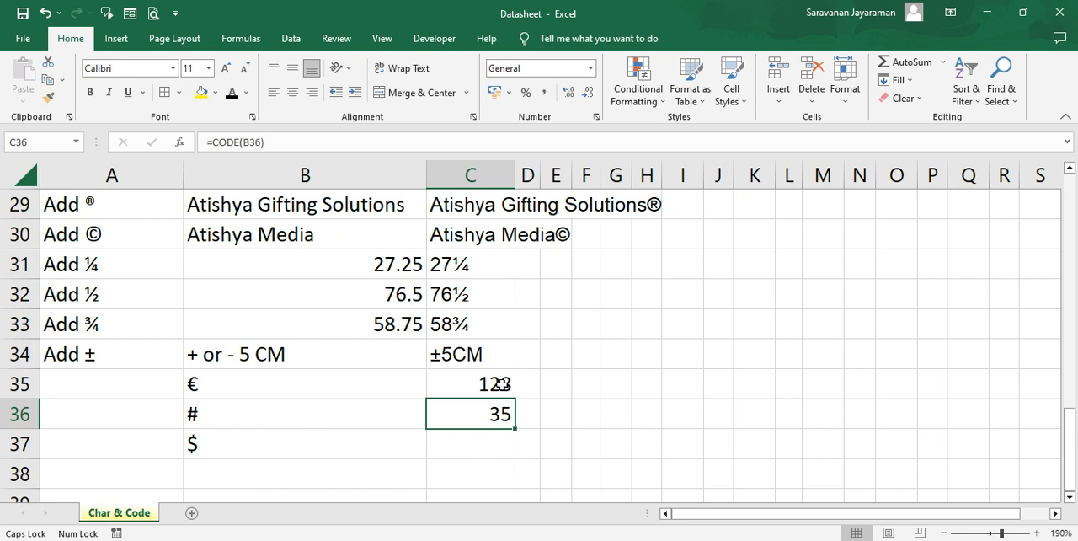
{"action": "key", "text": "Down"}
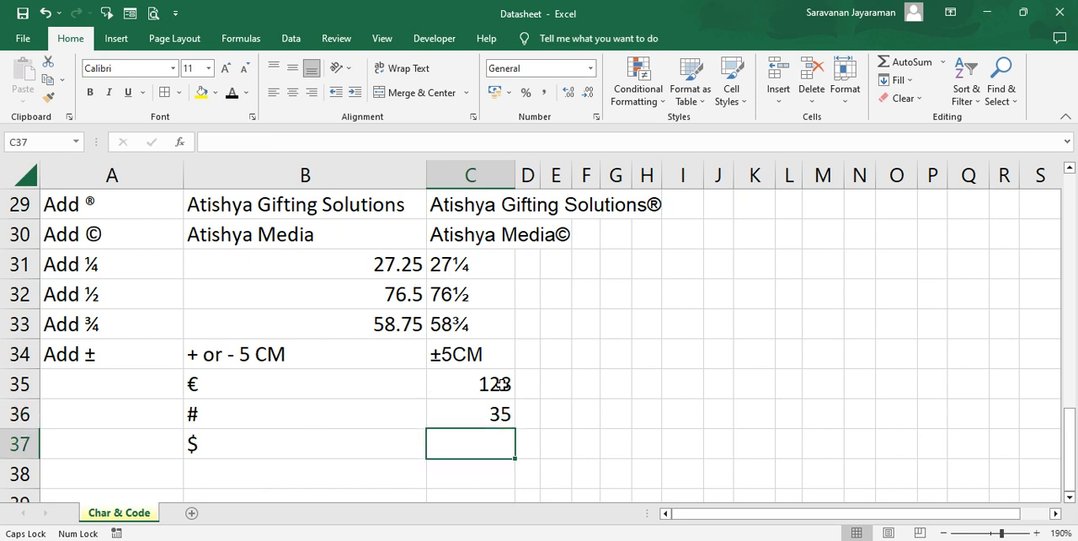
{"action": "key", "text": "ctrl+d"}
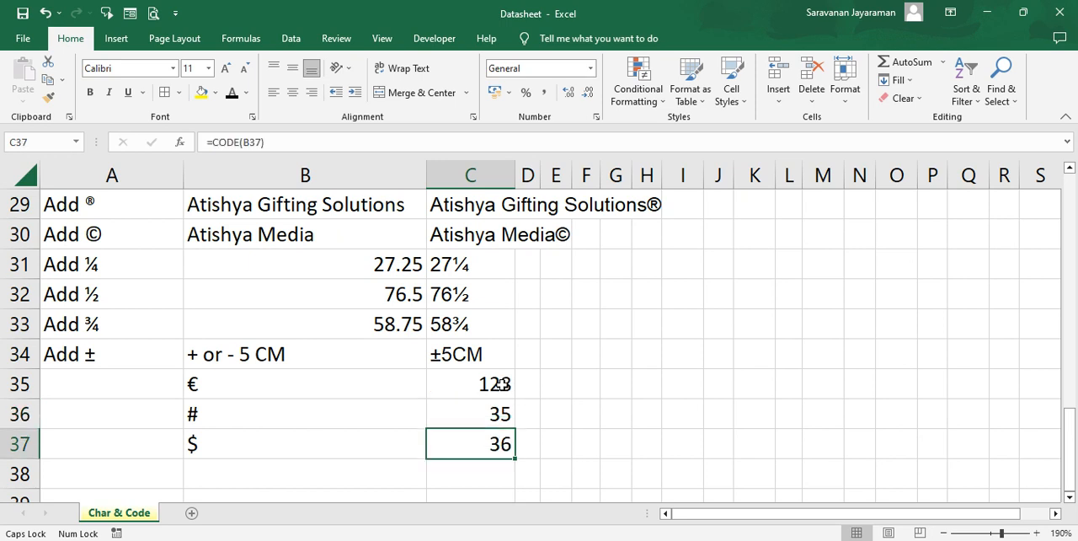
- Review the CHAR and CODE formulas and their results in column C, rows 28 to 37
{"action": "key", "text": "Up"}
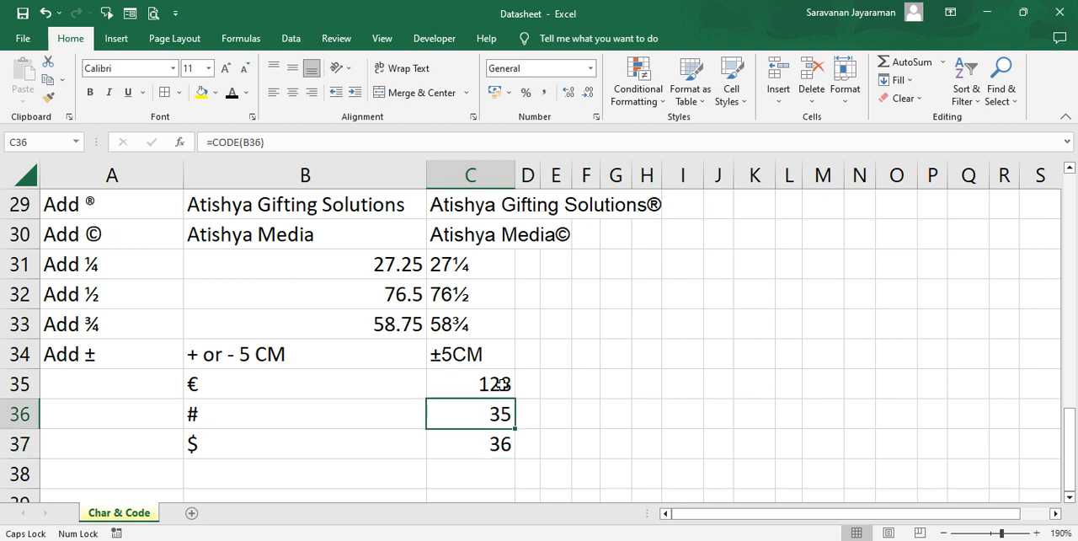
{"action": "key", "text": "Up"}
{"action": "key", "text": "Up"}
{"action": "key", "text": "Up"}
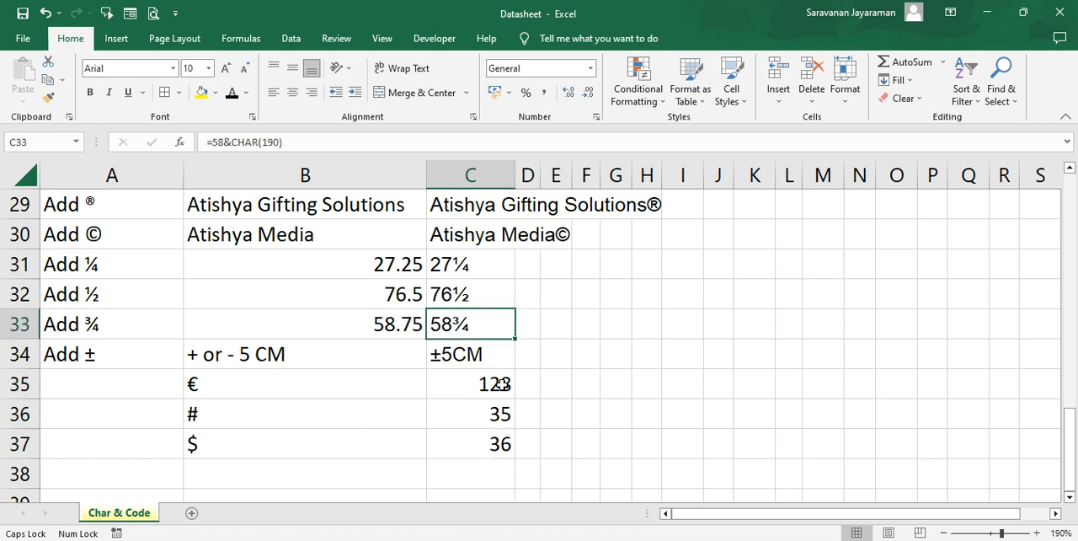
{"action": "key", "text": "Up"}
{"action": "key", "text": "Up"}
{"action": "key", "text": "Up"}
{"action": "key", "text": "Up"}
{"action": "key", "text": "Up"}
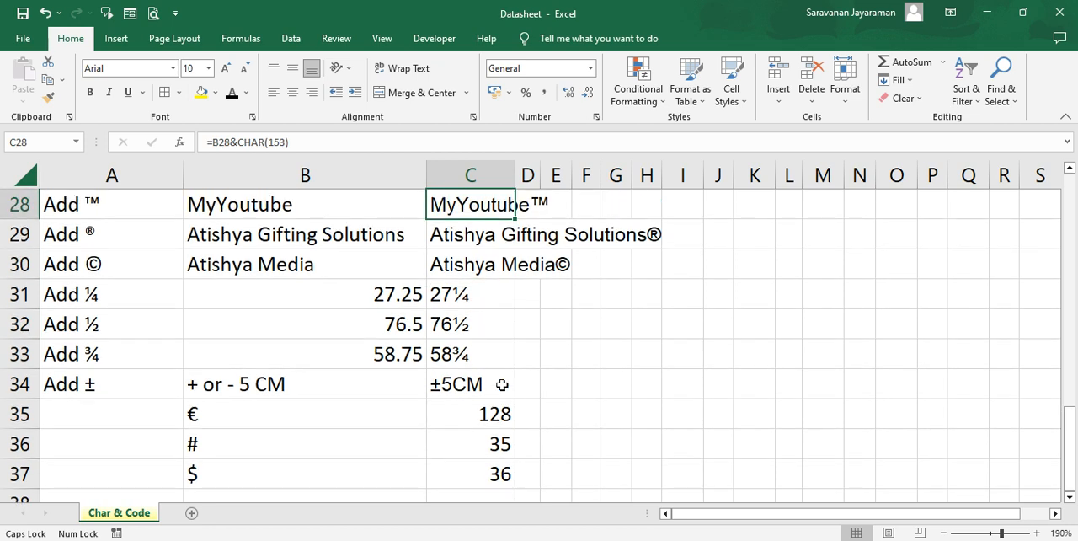
{"action": "key", "text": "Down"}
{"action": "key", "text": "Down"}
{"action": "key", "text": "Down"}
{"action": "key", "text": "Down"}
{"action": "key", "text": "Down"}
{"action": "key", "text": "Down"}
{"action": "key", "text": "Down"}
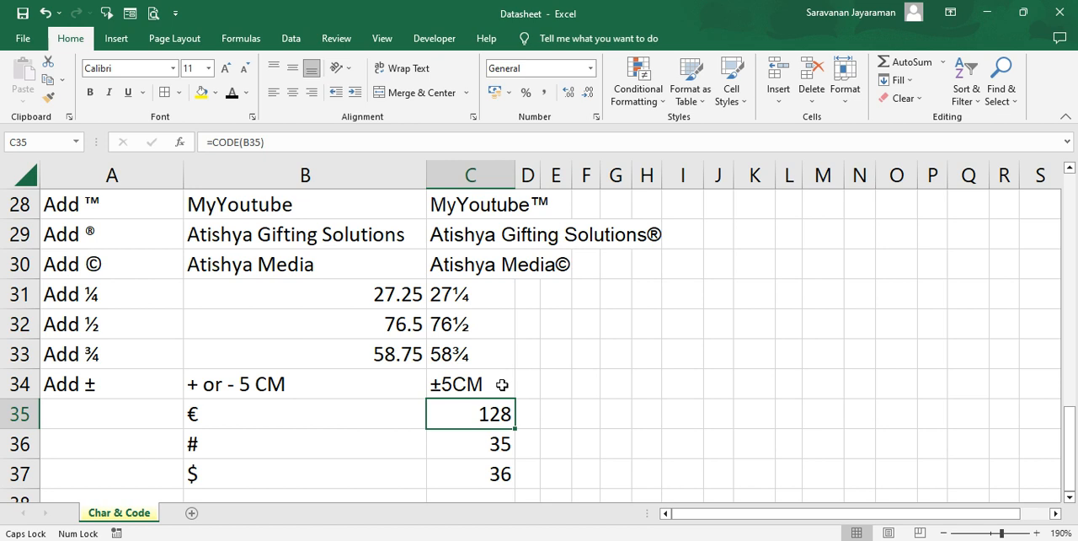
- Go back to cell A1 to view the character code table at the start of the sheet
{"action": "key", "text": "Up"}
{"action": "key", "text": "Up"}
{"action": "key", "text": "Up"}
{"action": "key", "text": "Up"}
{"action": "key", "text": "Up"}
{"action": "key", "text": "Up"}
{"action": "key", "text": "Up"}
{"action": "key", "text": "Up"}
{"action": "key", "text": "Up"}
{"action": "key", "text": "Up"}
{"action": "key", "text": "Up"}
{"action": "key", "text": "Up"}
{"action": "key", "text": "Up"}
{"action": "key", "text": "Up"}
{"action": "key", "text": "Up"}
{"action": "key", "text": "Up"}
{"action": "key", "text": "Up"}
{"action": "key", "text": "Up"}
{"action": "key", "text": "Up"}
{"action": "key", "text": "Up"}
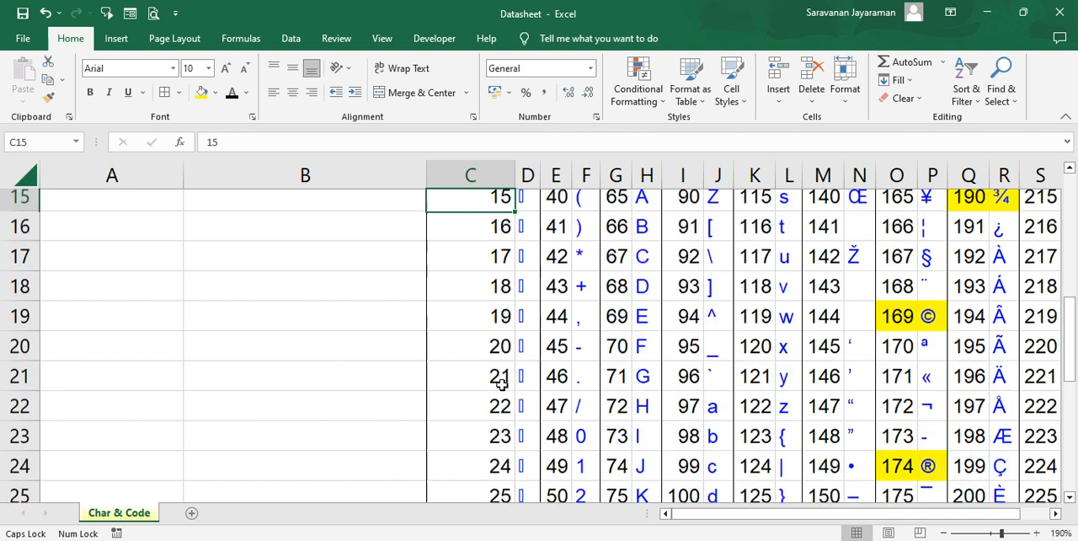
{"action": "key", "text": "Up"}
{"action": "key", "text": "Up"}
{"action": "key", "text": "Up"}
{"action": "key", "text": "Up"}
{"action": "key", "text": "Up"}
{"action": "key", "text": "Up"}
{"action": "key", "text": "Up"}
{"action": "key", "text": "Up"}
{"action": "key", "text": "Up"}
{"action": "key", "text": "Up"}
{"action": "key", "text": "Up"}
{"action": "key", "text": "Up"}
{"action": "key", "text": "Up"}
{"action": "key", "text": "Up"}
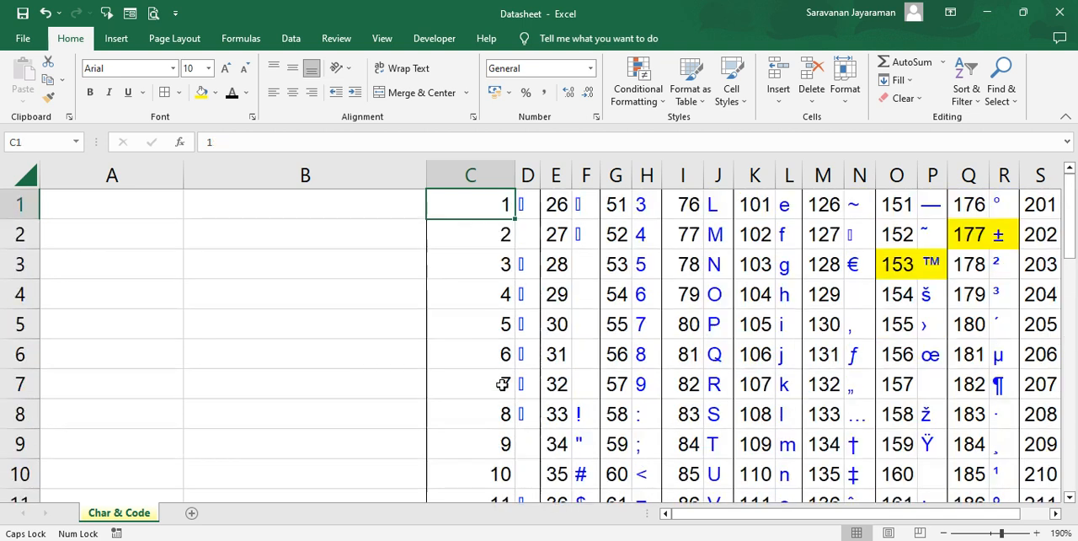
{"action": "key", "text": "Left"}
{"action": "key", "text": "Left"}
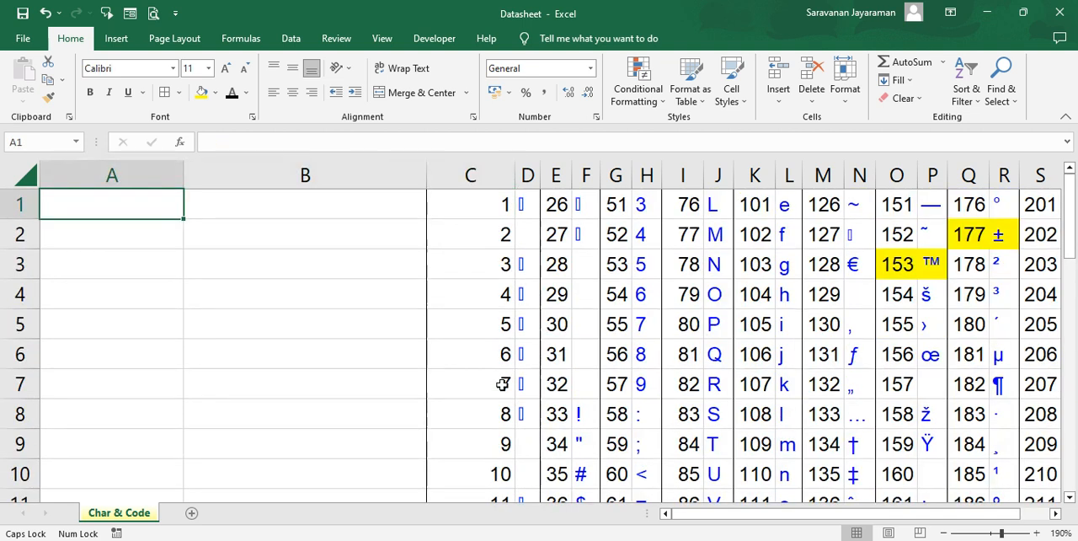